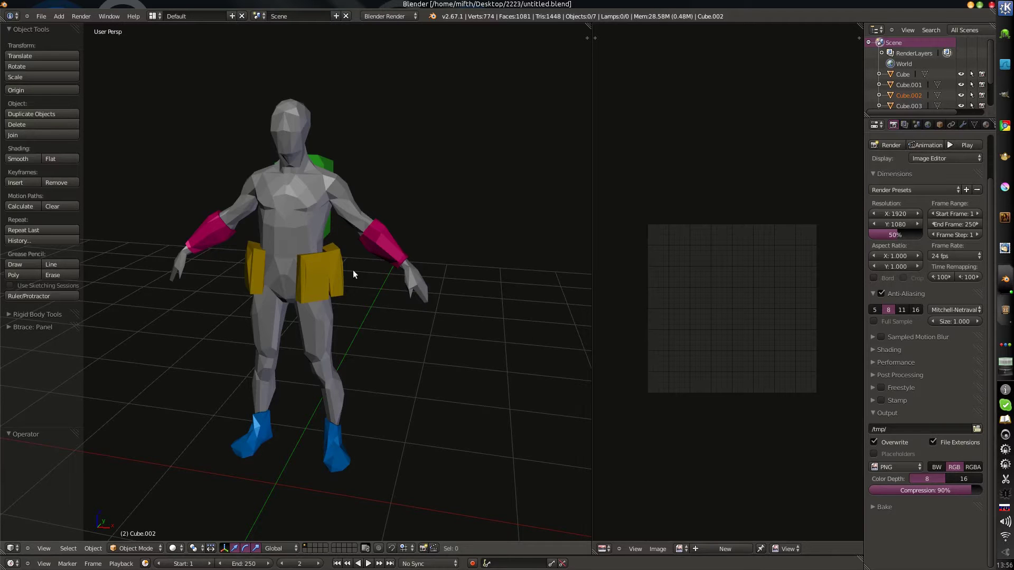
- Enable the UV: Texture Atlas add-on in the user preferences and close the preferences window
{"action": "middle_click_drag", "start_coordinate": [353, 271], "coordinate": [390, 331]}
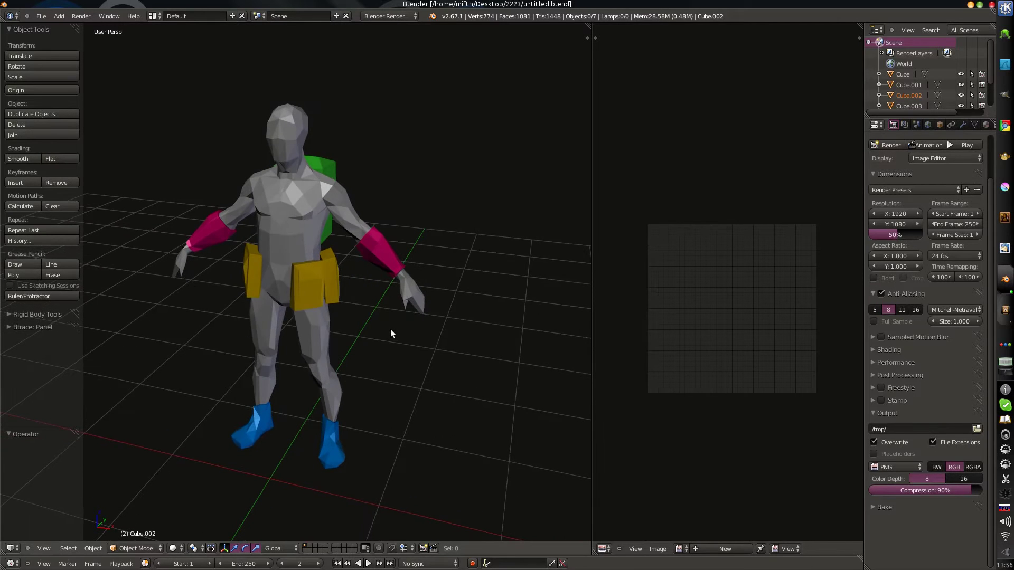
{"action": "key", "text": "ctrl+alt+u"}
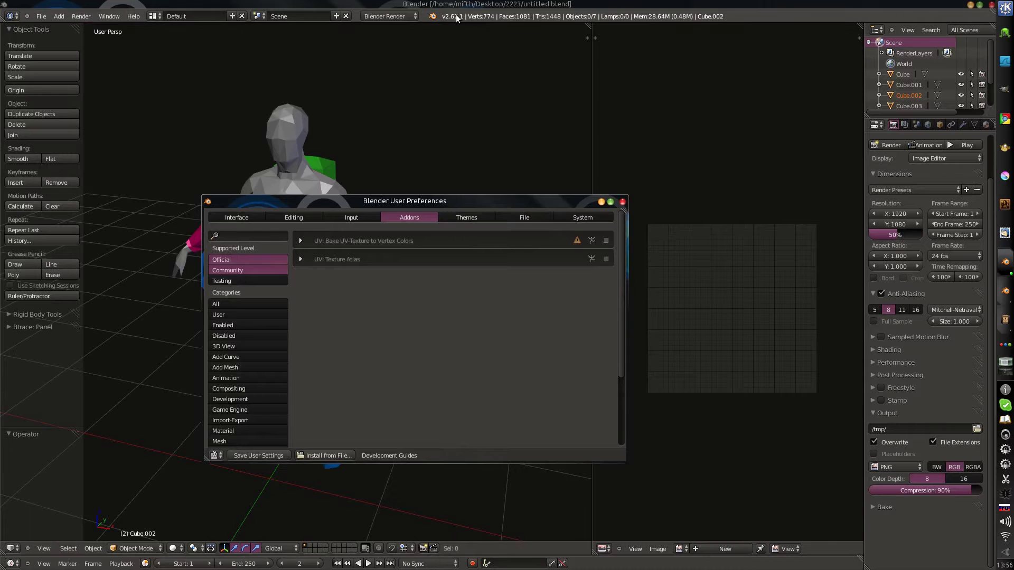
{"action": "left_click_drag", "start_coordinate": [439, 356], "coordinate": [605, 346], "text": "alt"}
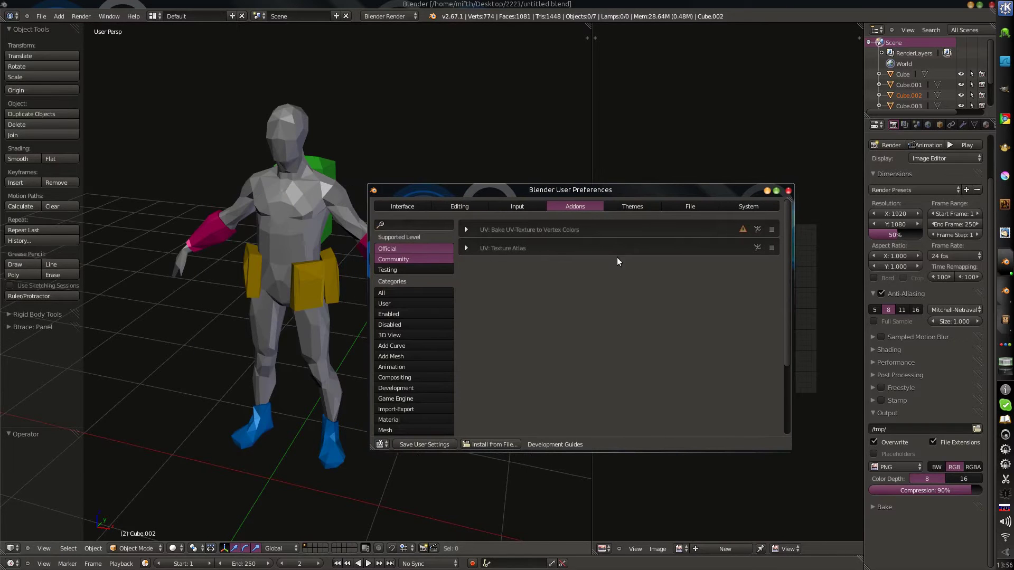
{"action": "scroll", "coordinate": [417, 295], "scroll_direction": "down", "scroll_amount": 5}
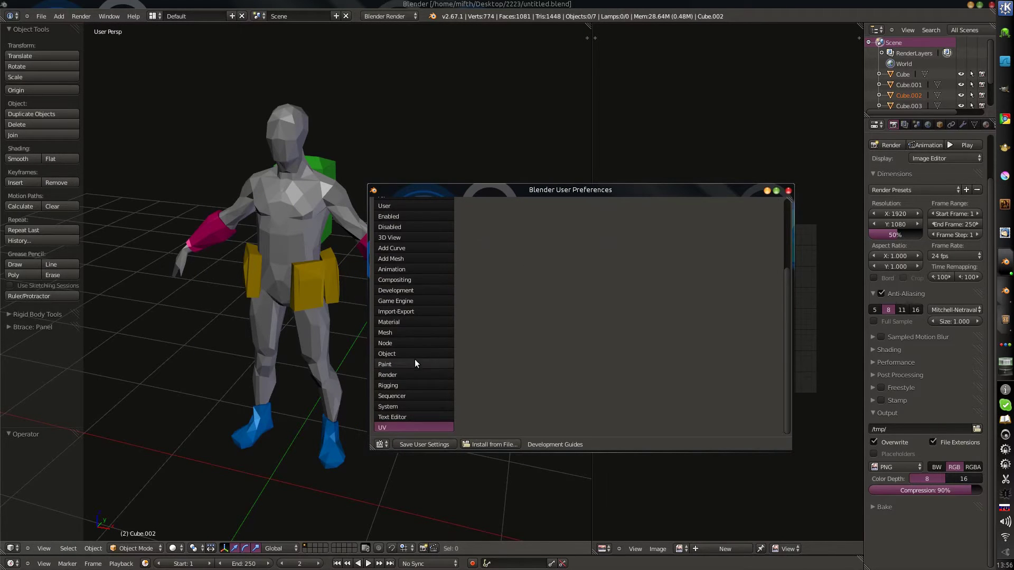
{"action": "scroll", "coordinate": [502, 275], "scroll_direction": "up", "scroll_amount": 5}
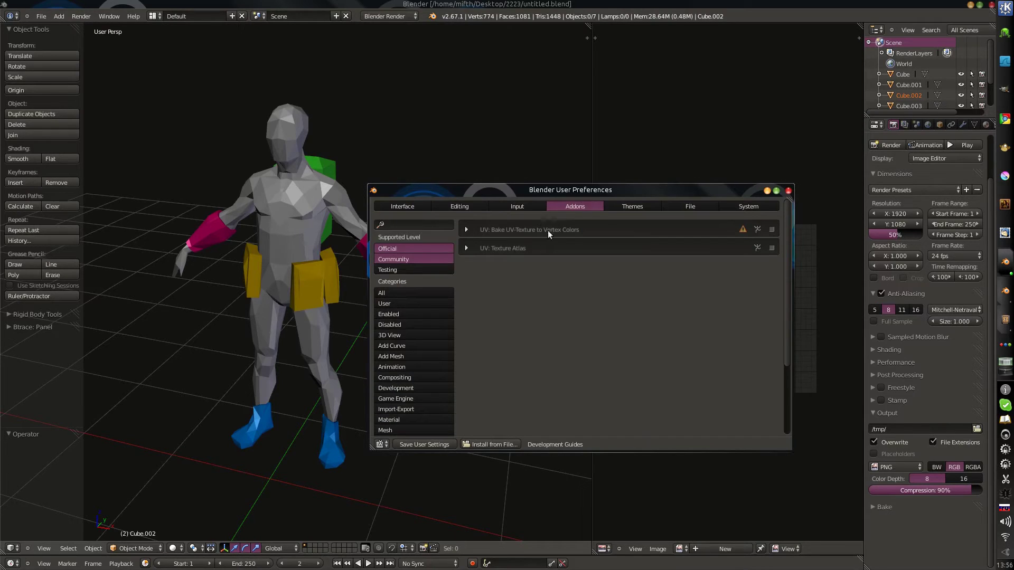
{"action": "scroll", "coordinate": [446, 306], "scroll_direction": "down", "scroll_amount": 5}
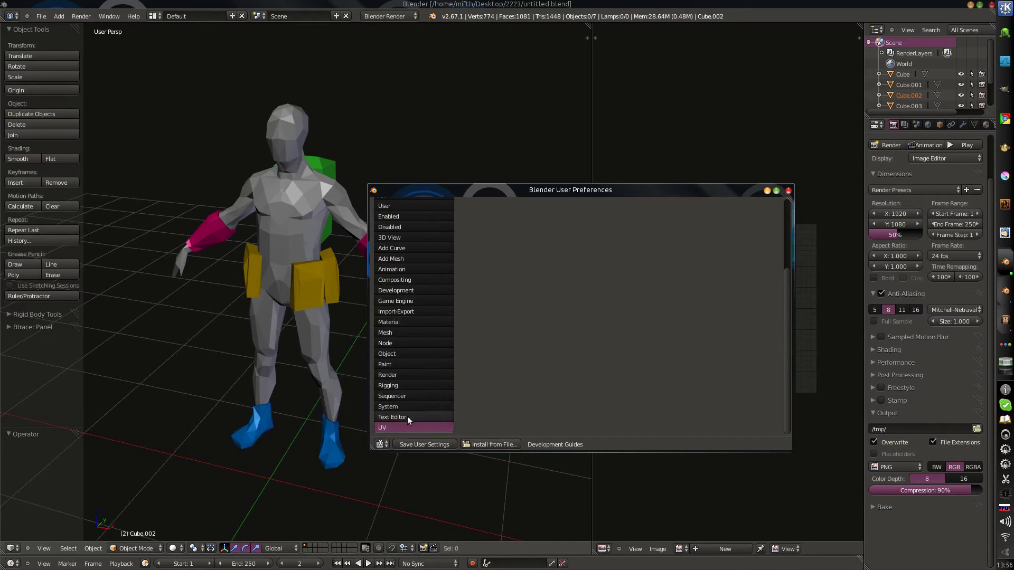
{"action": "scroll", "coordinate": [604, 353], "scroll_direction": "up", "scroll_amount": 5}
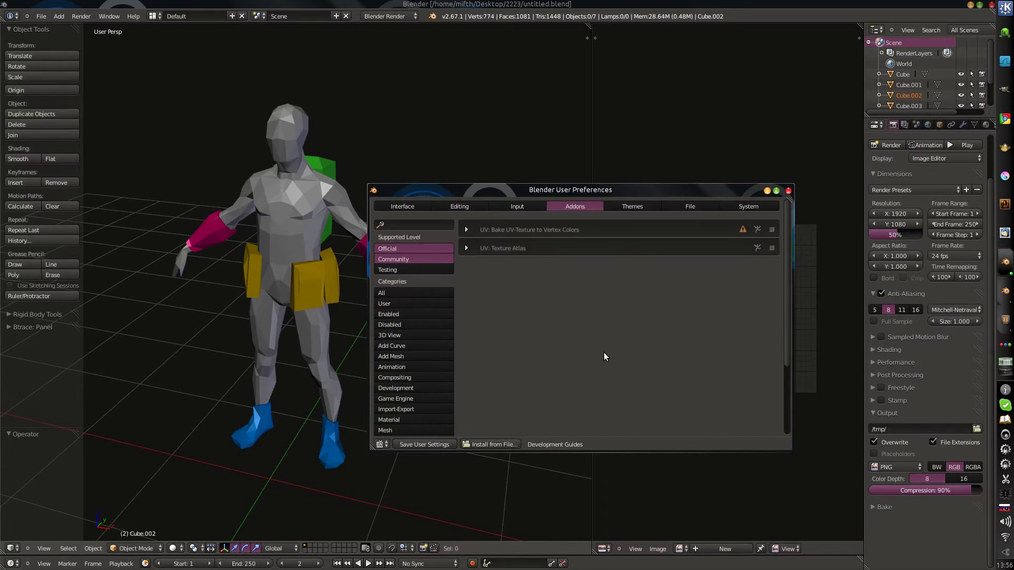
{"action": "left_click", "coordinate": [465, 248]}
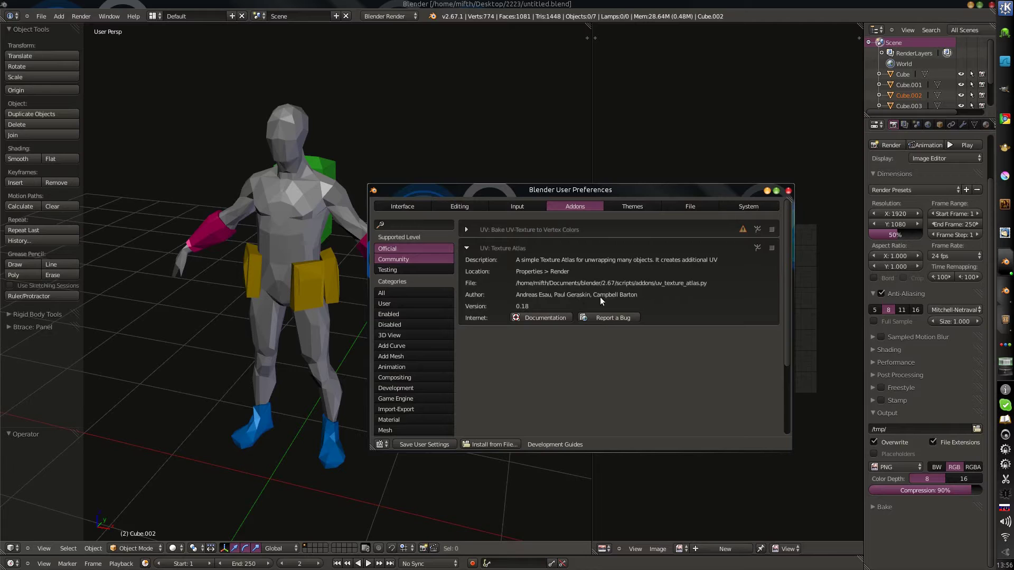
{"action": "left_click", "coordinate": [772, 248]}
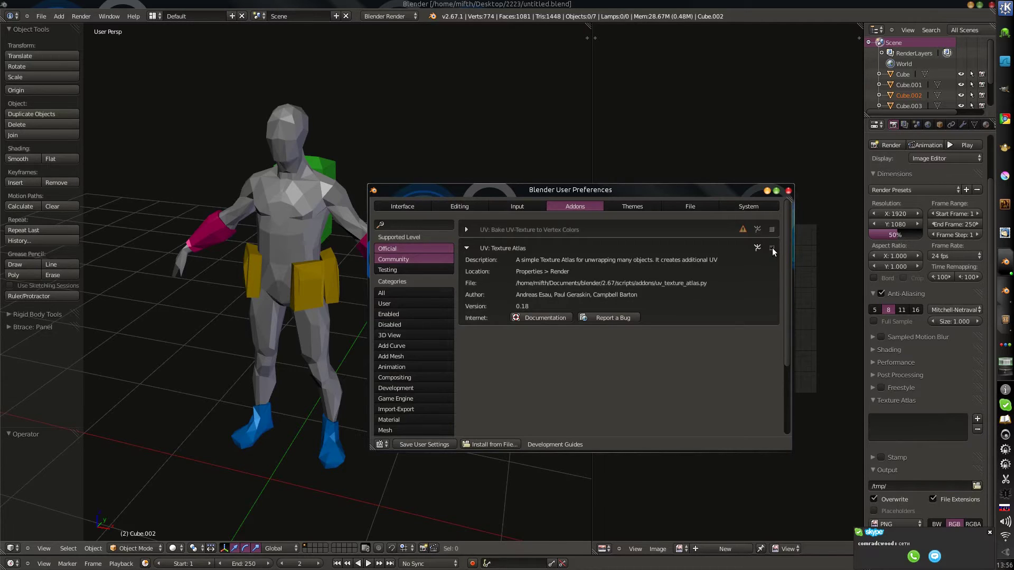
{"action": "left_click", "coordinate": [788, 190]}
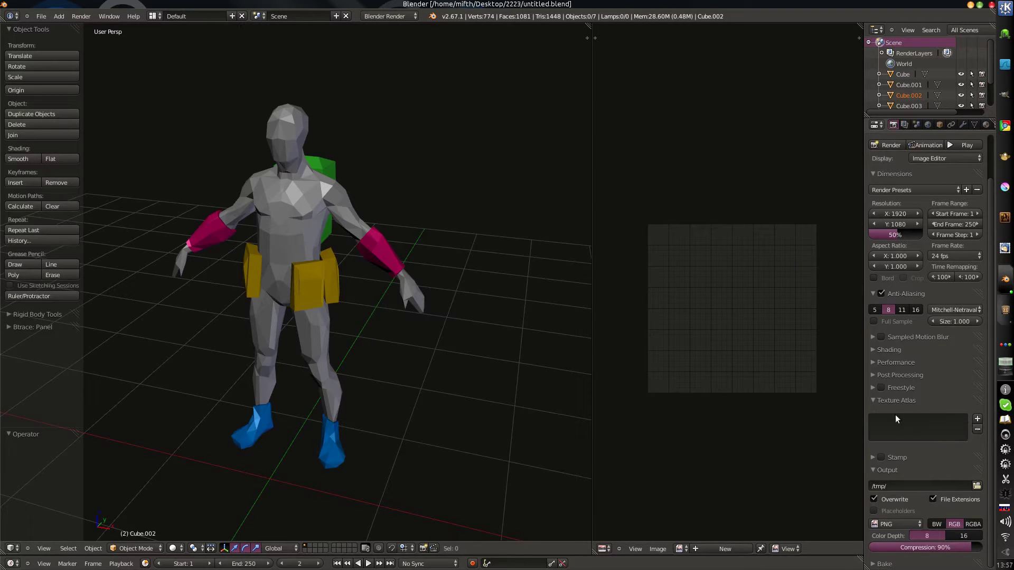
{"action": "left_click", "coordinate": [872, 400]}
{"action": "left_click", "coordinate": [872, 401]}
{"action": "scroll", "coordinate": [883, 207], "scroll_direction": "up", "scroll_amount": 3}
{"action": "scroll", "coordinate": [888, 219], "scroll_direction": "down", "scroll_amount": 3}
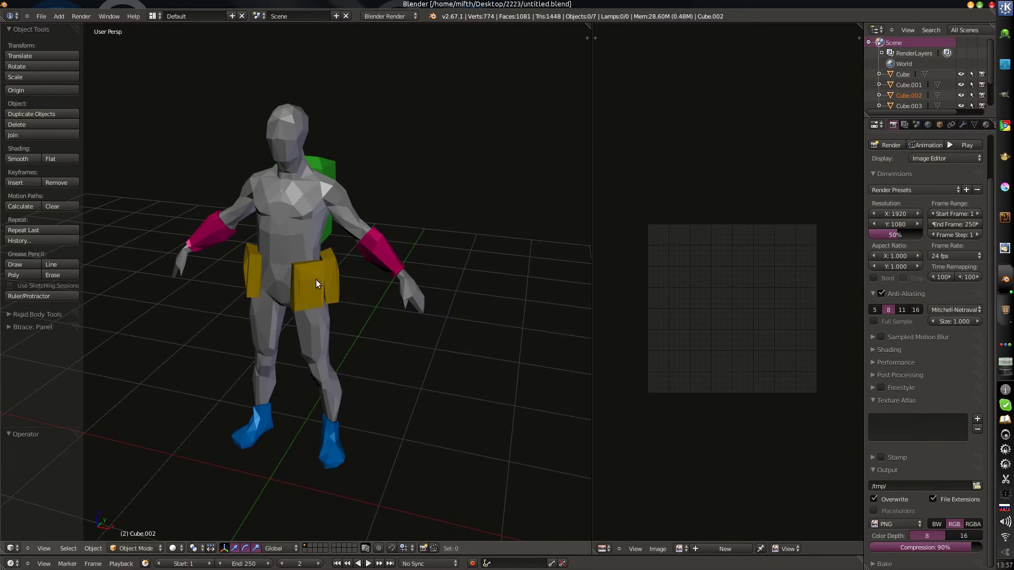
- Examine the UV layout of the yellow front hip pouch in Edit Mode
{"action": "right_click", "coordinate": [316, 280]}
{"action": "scroll", "coordinate": [375, 311], "scroll_direction": "up", "scroll_amount": 6}
{"action": "middle_click_drag", "start_coordinate": [363, 337], "coordinate": [321, 330]}
{"action": "scroll", "coordinate": [376, 312], "scroll_direction": "down", "scroll_amount": 4}
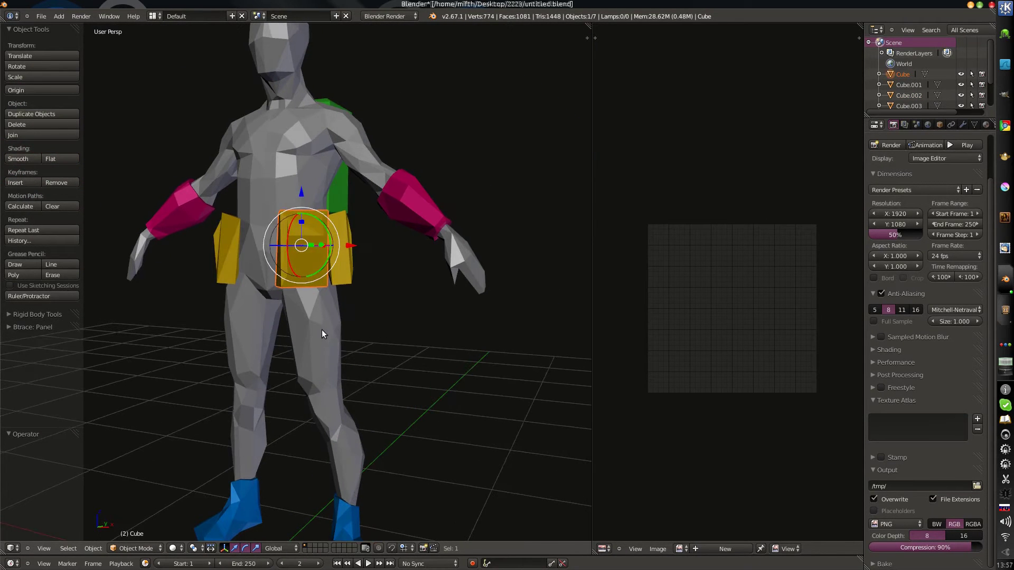
{"action": "key", "text": "Tab"}
{"action": "key", "text": "a"}
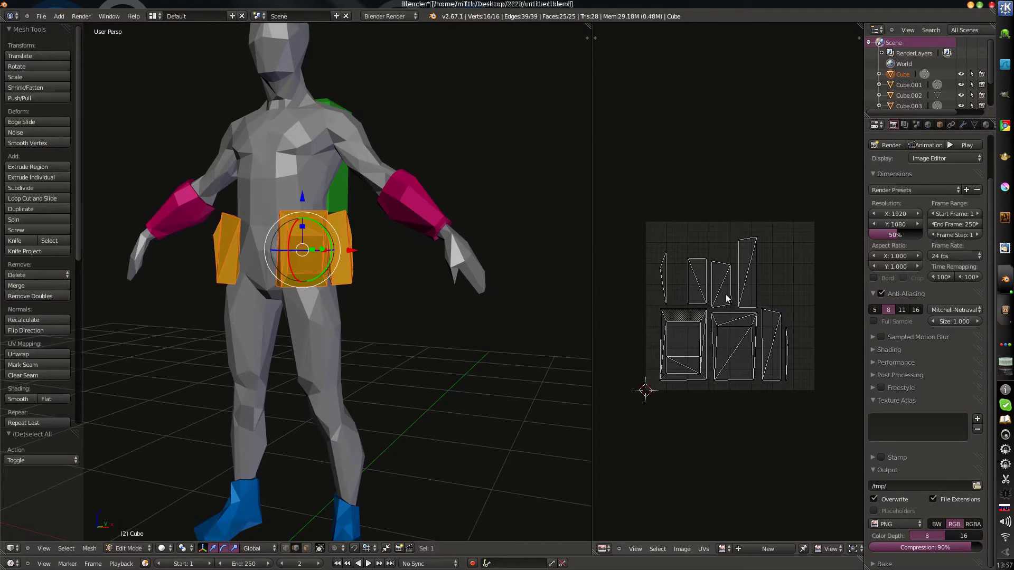
- Examine the UV layouts of the grey body and the magenta forearm guards in Edit Mode
{"action": "key", "text": "Tab"}
{"action": "right_click", "coordinate": [335, 312]}
{"action": "key", "text": "Tab"}
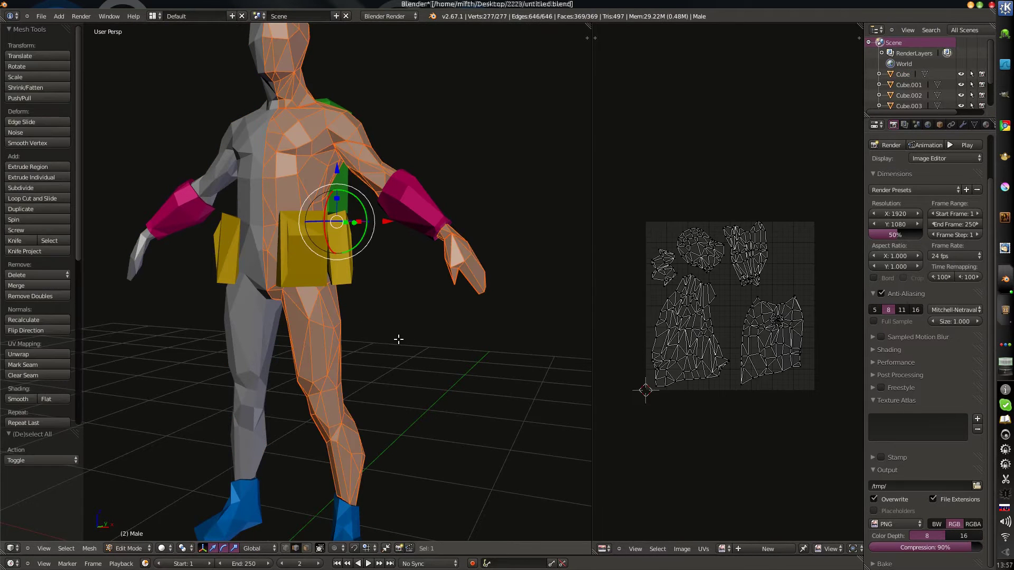
{"action": "key", "text": "Tab"}
{"action": "right_click", "coordinate": [398, 205]}
{"action": "middle_click_drag", "start_coordinate": [401, 194], "coordinate": [380, 251]}
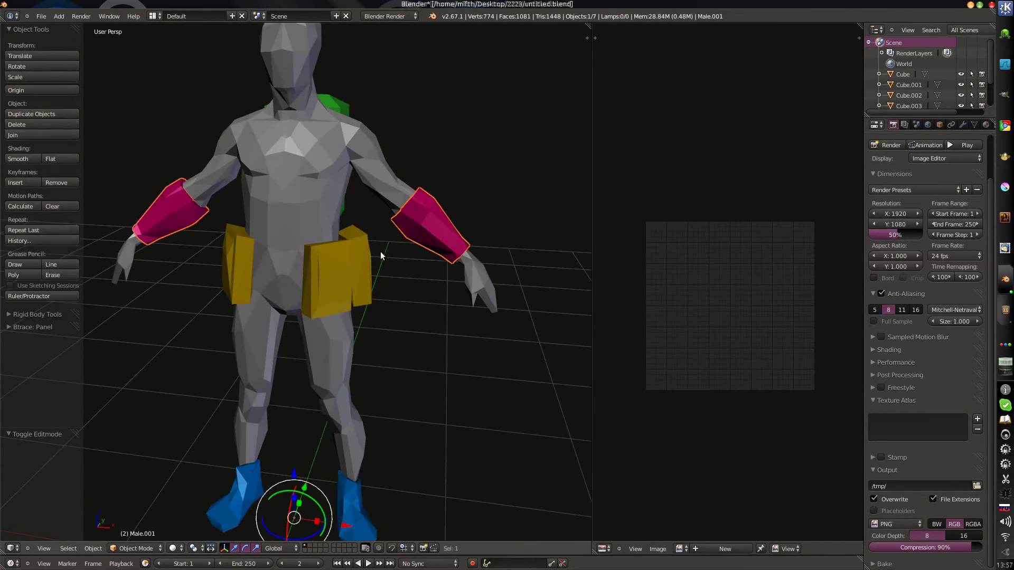
{"action": "key", "text": "Tab"}
{"action": "key", "text": "Tab"}
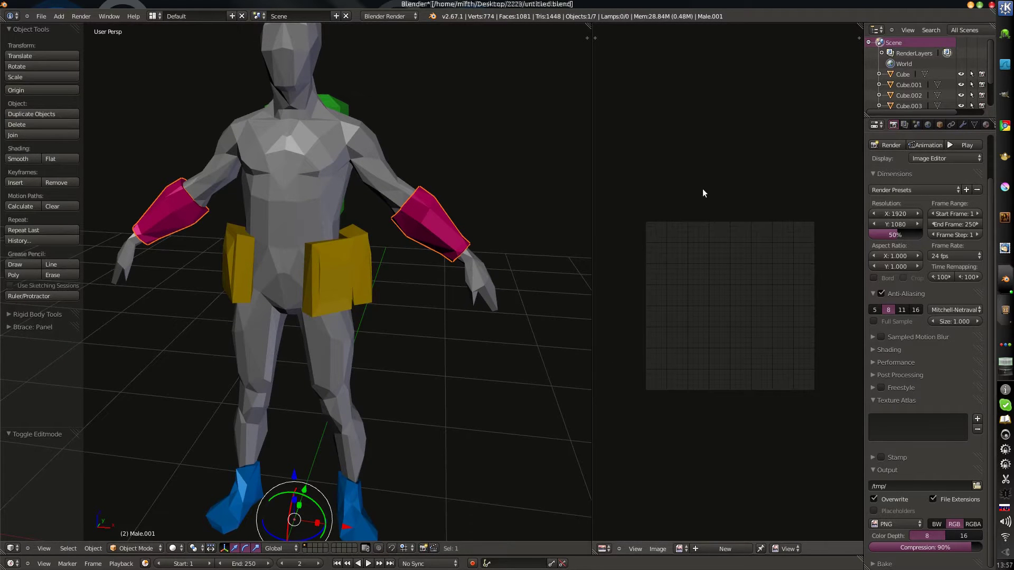
{"action": "key", "text": "a"}
{"action": "middle_click_drag", "start_coordinate": [175, 233], "coordinate": [356, 278]}
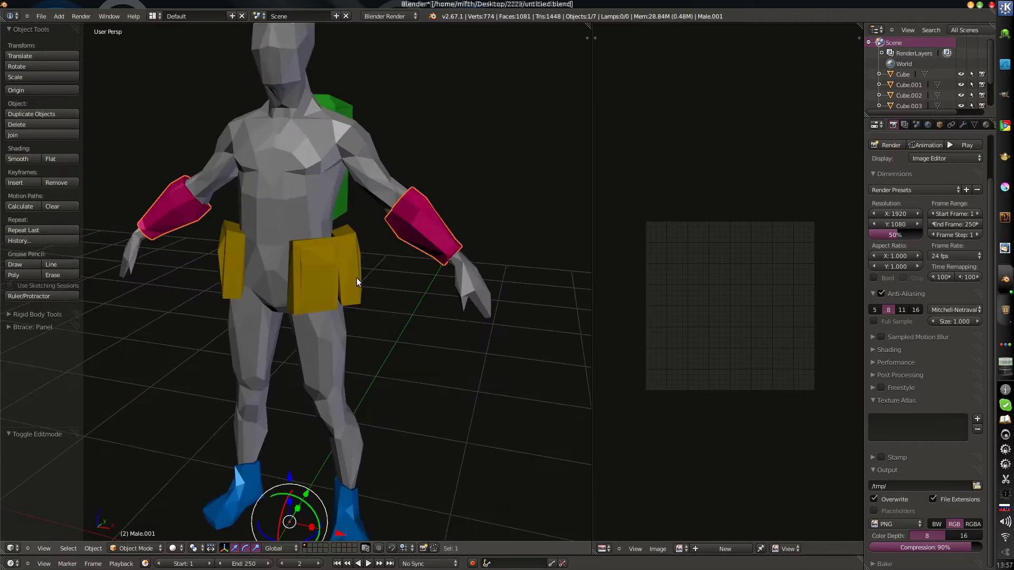
- Pull an edge of the front hip pouch's mesh outward in Edit Mode
{"action": "scroll", "coordinate": [316, 280], "scroll_direction": "up", "scroll_amount": 4}
{"action": "right_click", "coordinate": [314, 270]}
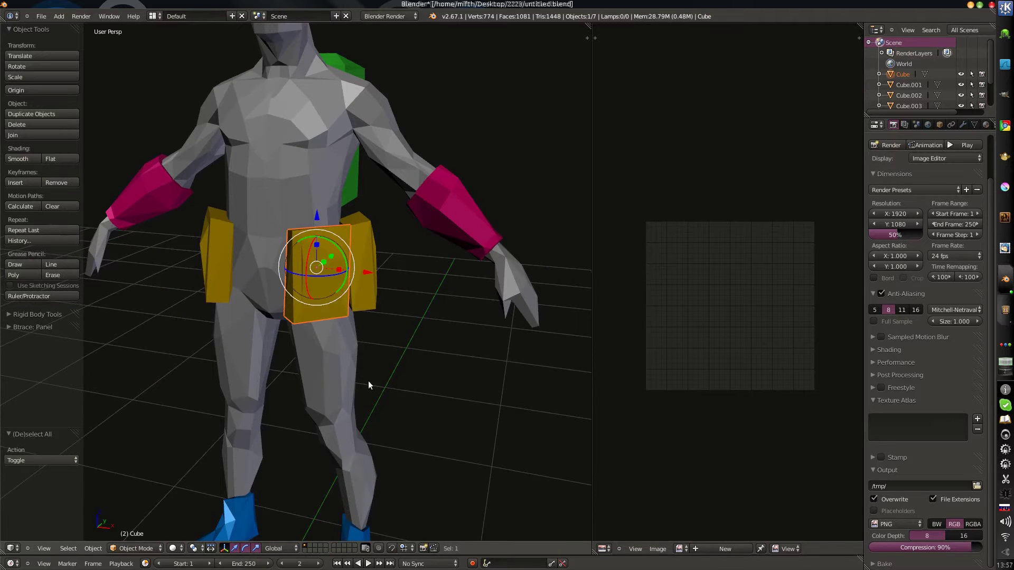
{"action": "key", "text": "Tab"}
{"action": "key", "text": "a"}
{"action": "key", "text": "a"}
{"action": "right_click_drag", "start_coordinate": [329, 273], "coordinate": [388, 300]}
{"action": "left_click", "coordinate": [389, 300]}
{"action": "key", "text": "Tab"}
- Check the other yellow hip pouches for the same mesh deformation, inspecting them in Edit Mode
{"action": "middle_click_drag", "start_coordinate": [404, 308], "coordinate": [331, 262]}
{"action": "right_click", "coordinate": [328, 265]}
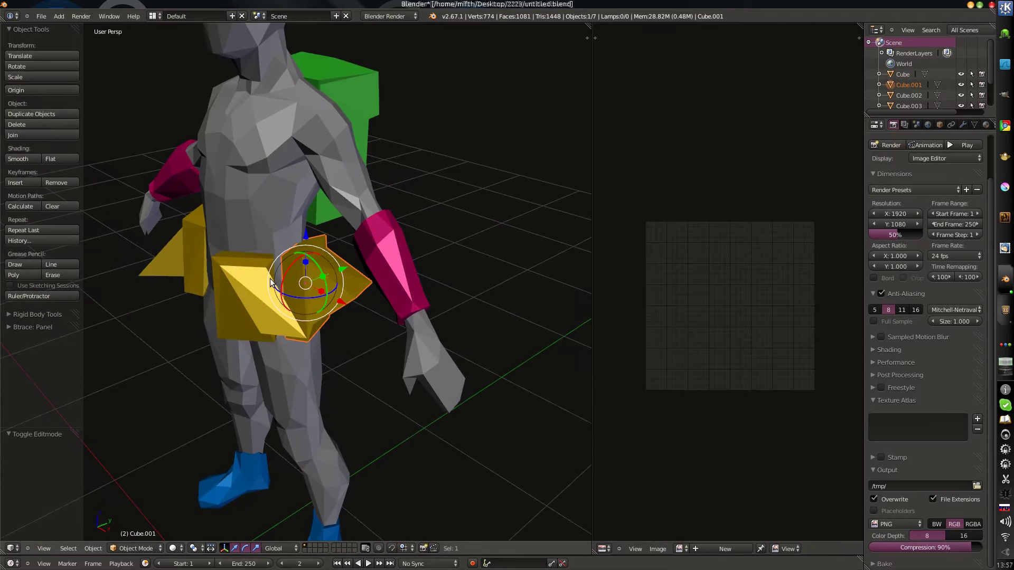
{"action": "right_click", "coordinate": [268, 280]}
{"action": "middle_click_drag", "start_coordinate": [185, 290], "coordinate": [201, 276]}
{"action": "right_click", "coordinate": [202, 276]}
{"action": "middle_click_drag", "start_coordinate": [316, 353], "coordinate": [339, 349]}
{"action": "key", "text": "Tab"}
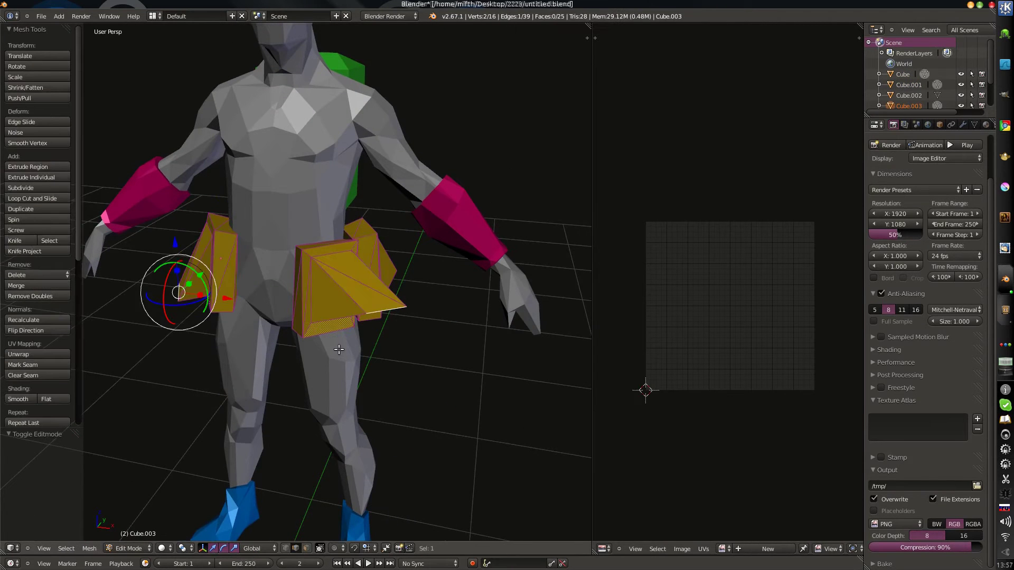
{"action": "key", "text": "Tab"}
{"action": "right_click", "coordinate": [340, 315]}
{"action": "key", "text": "Tab"}
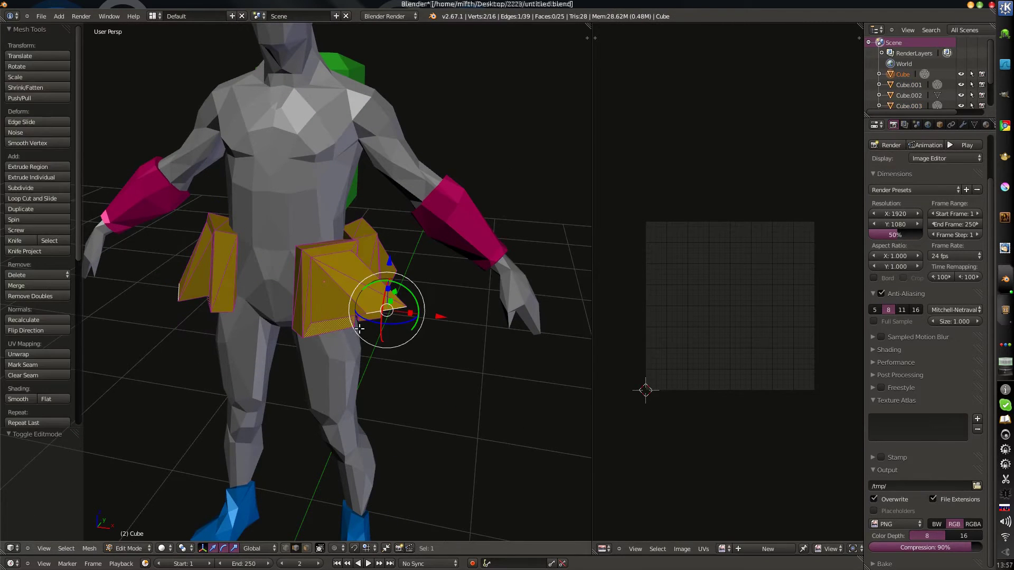
{"action": "key", "text": "Tab"}
- Undo the edge move on the yellow hip pouches' mesh
{"action": "key", "text": "ctrl+z"}
{"action": "key", "text": "ctrl+z"}
{"action": "key", "text": "ctrl+z"}
{"action": "key", "text": "ctrl+z"}
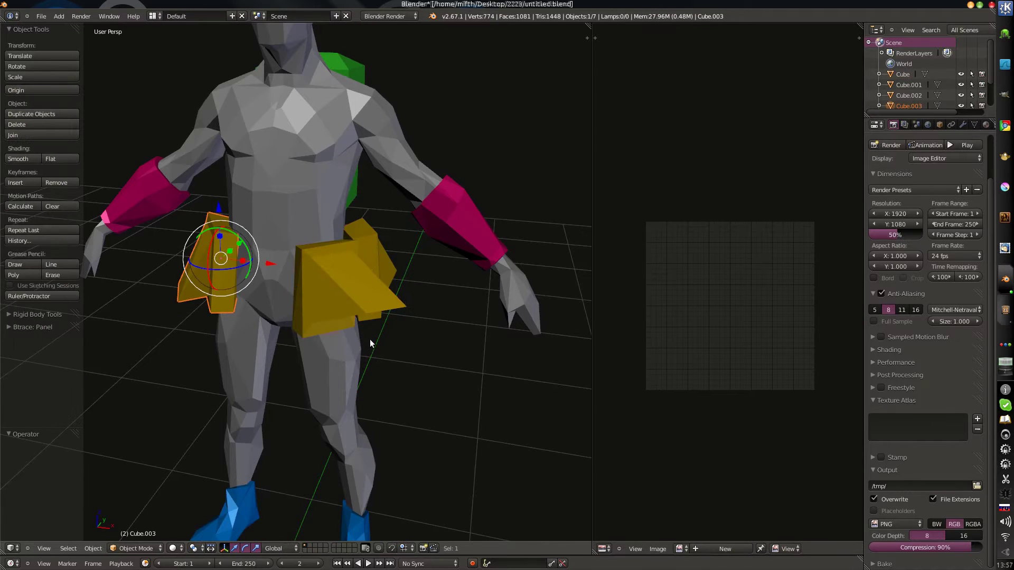
{"action": "key", "text": "ctrl+z"}
{"action": "key", "text": "ctrl+z"}
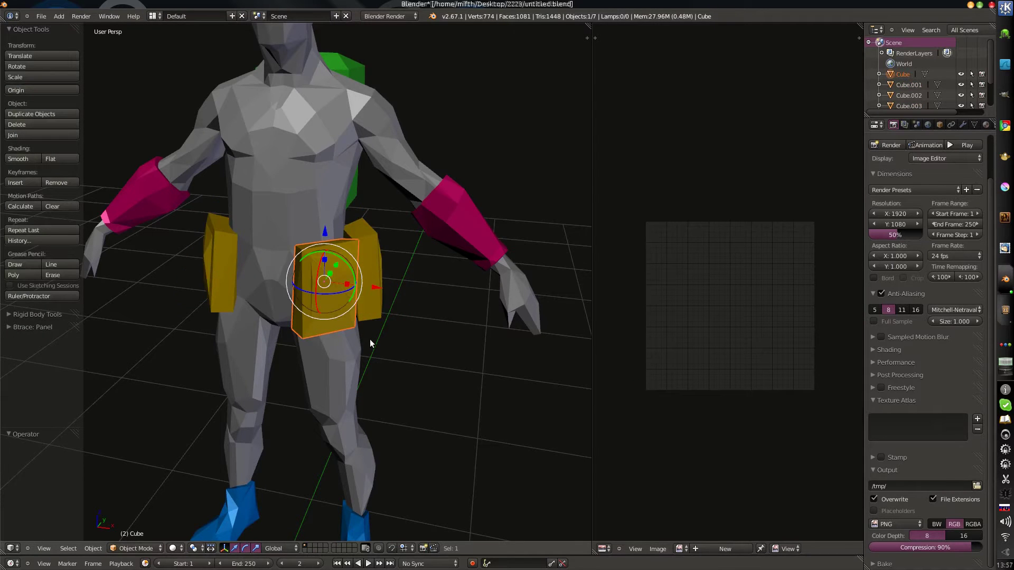
- Look over the body and the green backpack, and examine the blue boots' UV layout in Edit Mode
{"action": "key", "text": "a"}
{"action": "middle_click_drag", "start_coordinate": [345, 313], "coordinate": [356, 313]}
{"action": "scroll", "coordinate": [356, 313], "scroll_direction": "down", "scroll_amount": 4}
{"action": "middle_click_drag", "start_coordinate": [334, 253], "coordinate": [366, 260]}
{"action": "right_click", "coordinate": [310, 198]}
{"action": "right_click", "coordinate": [318, 177]}
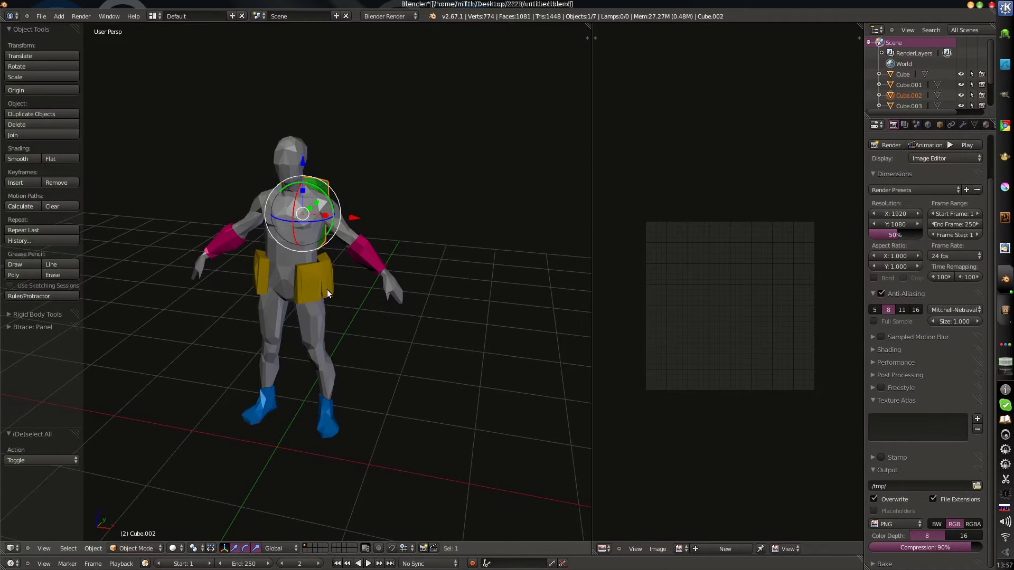
{"action": "middle_click_drag", "start_coordinate": [327, 289], "coordinate": [318, 438]}
{"action": "right_click", "coordinate": [318, 438]}
{"action": "key", "text": "Tab"}
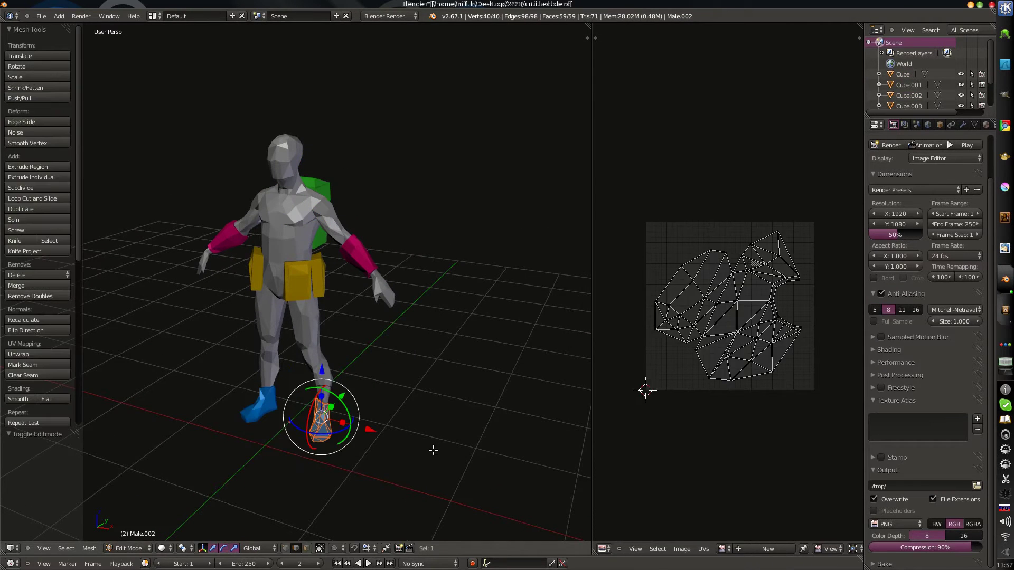
{"action": "key", "text": "Tab"}
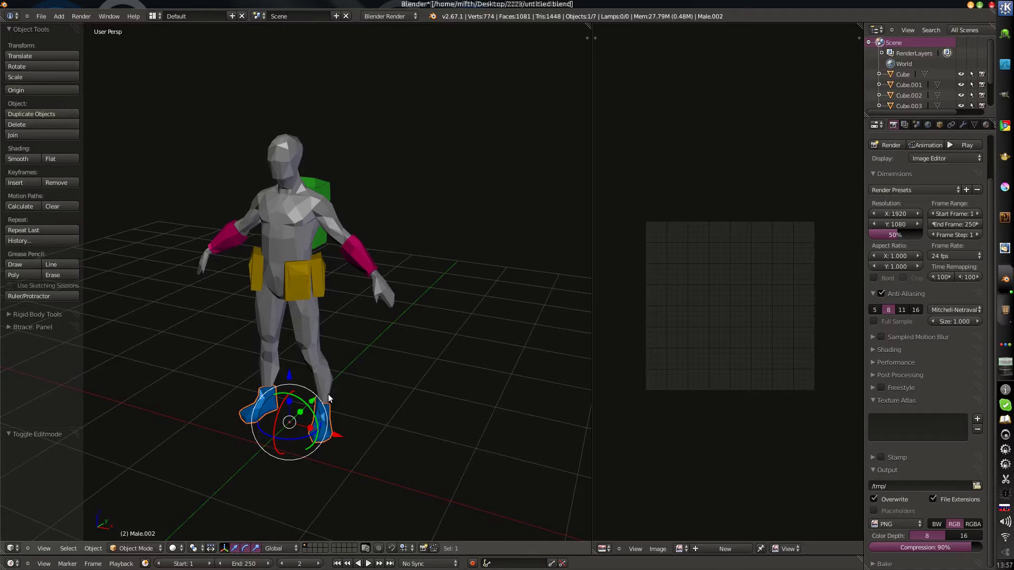
{"action": "key", "text": "Tab"}
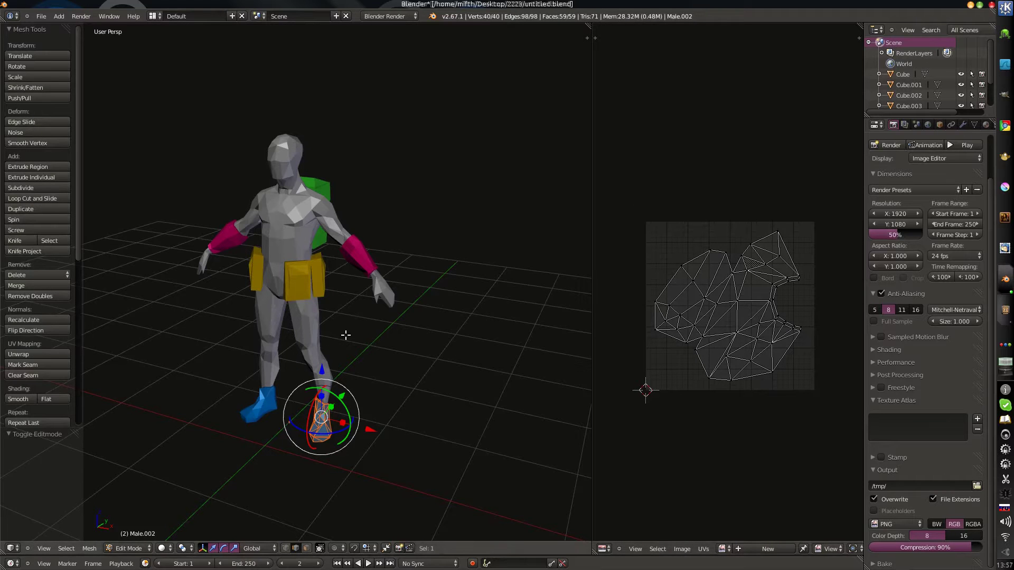
{"action": "key", "text": "Tab"}
- Select the body, the front hip pouch, the boots, the forearm guards and the backpack together in Object Mode
{"action": "scroll", "coordinate": [333, 341], "scroll_direction": "up", "scroll_amount": 3}
{"action": "scroll", "coordinate": [344, 345], "scroll_direction": "down", "scroll_amount": 1}
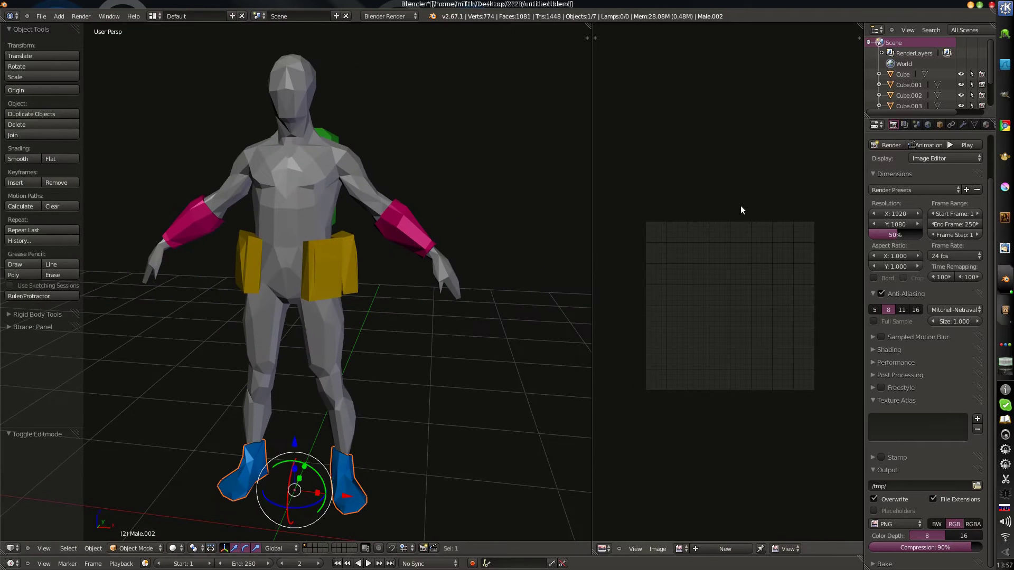
{"action": "middle_click_drag", "start_coordinate": [252, 287], "coordinate": [266, 283]}
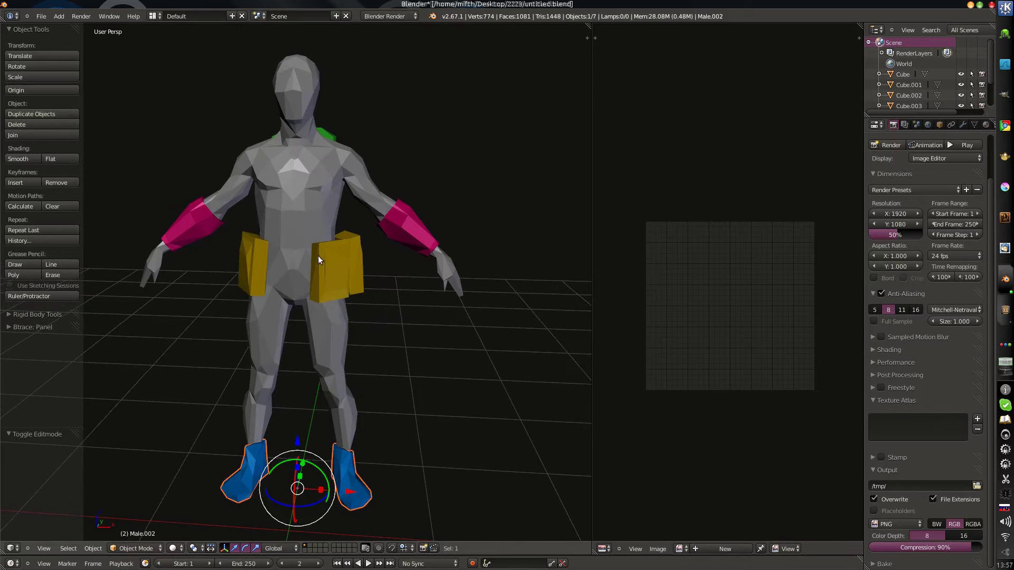
{"action": "right_click", "coordinate": [303, 197]}
{"action": "middle_click_drag", "start_coordinate": [400, 267], "coordinate": [373, 289]}
{"action": "right_click", "coordinate": [338, 291], "text": "shift"}
{"action": "right_click", "coordinate": [343, 482], "text": "shift"}
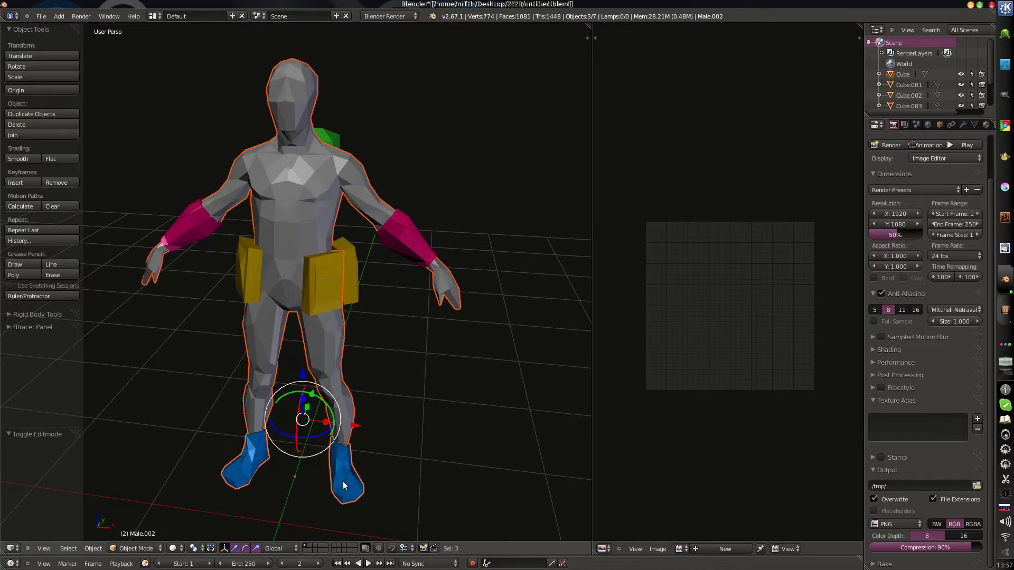
{"action": "right_click", "coordinate": [422, 239], "text": "shift"}
{"action": "right_click", "coordinate": [317, 144], "text": "shift"}
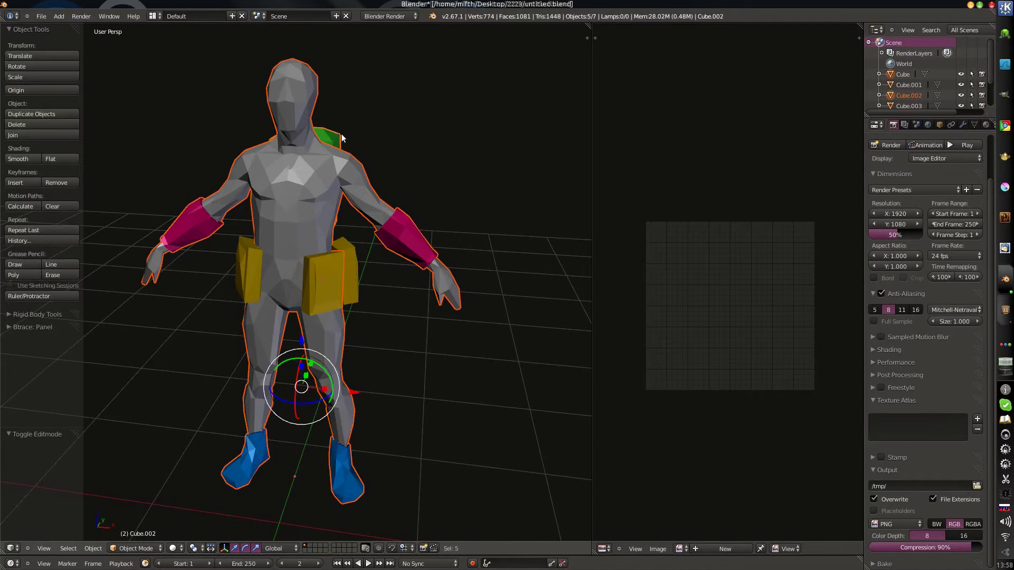
{"action": "mouse_move", "coordinate": [344, 138]}
{"action": "middle_mouse_down"}
{"action": "mouse_move", "coordinate": [445, 222]}
{"action": "mouse_move", "coordinate": [521, 223]}
{"action": "mouse_move", "coordinate": [504, 214]}
{"action": "middle_mouse_up"}
{"action": "key", "text": "z"}
{"action": "key", "text": "z"}
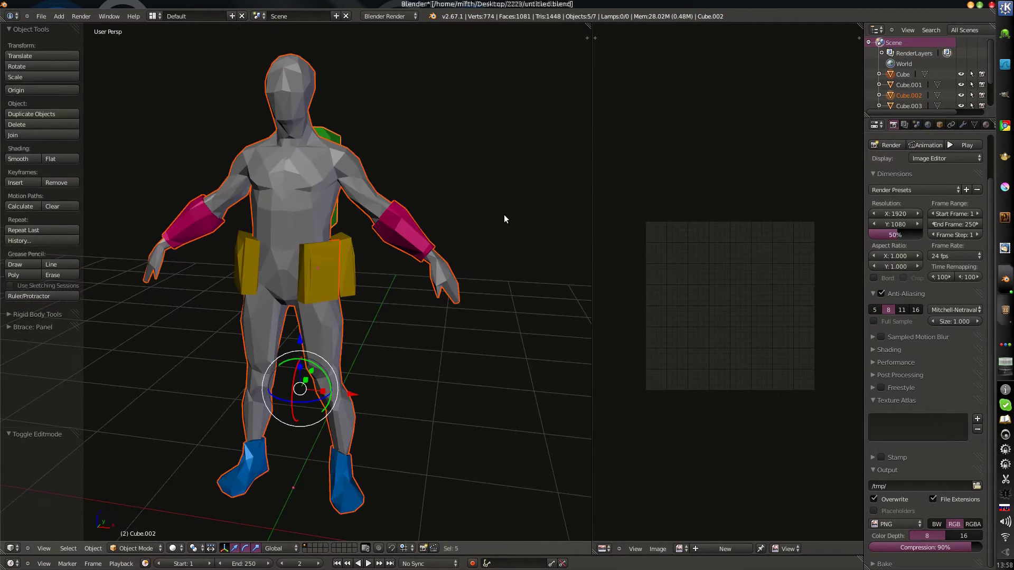
- Add a texture atlas group named TextureAtlas for the selected objects and widen the properties area
{"action": "left_click", "coordinate": [977, 420]}
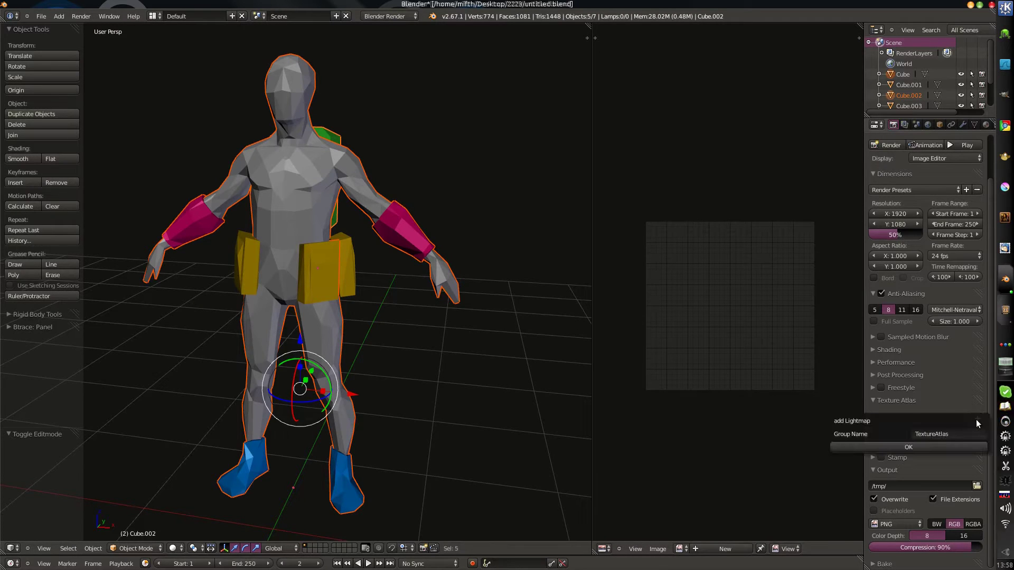
{"action": "left_click", "coordinate": [933, 446]}
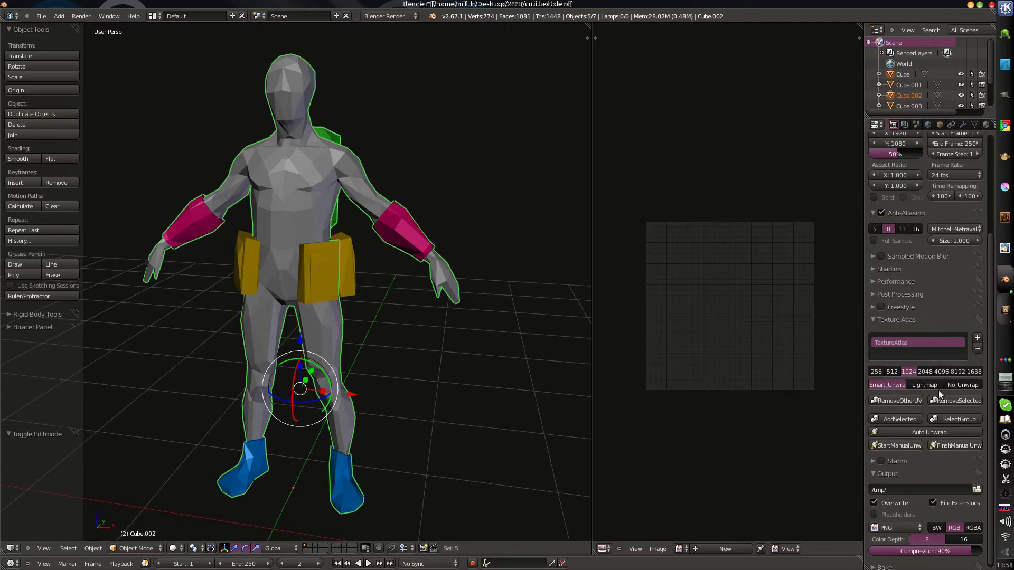
{"action": "left_click_drag", "start_coordinate": [865, 414], "coordinate": [772, 414]}
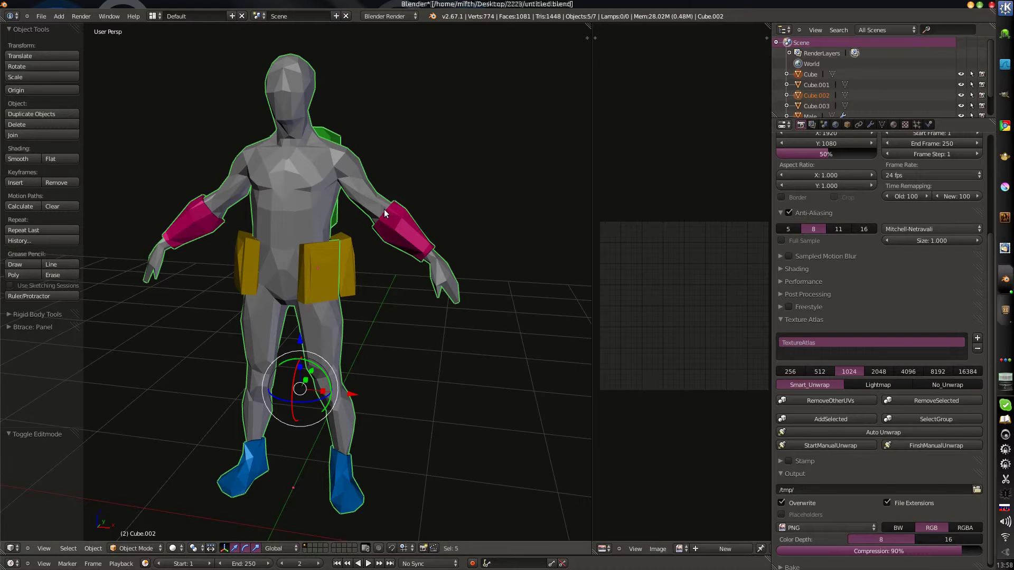
- Examine the UV layouts of the yellow hip pouch and the forearm guards one after the other in Edit Mode
{"action": "middle_click_drag", "start_coordinate": [353, 254], "coordinate": [363, 252]}
{"action": "right_click", "coordinate": [361, 252]}
{"action": "key", "text": "Tab"}
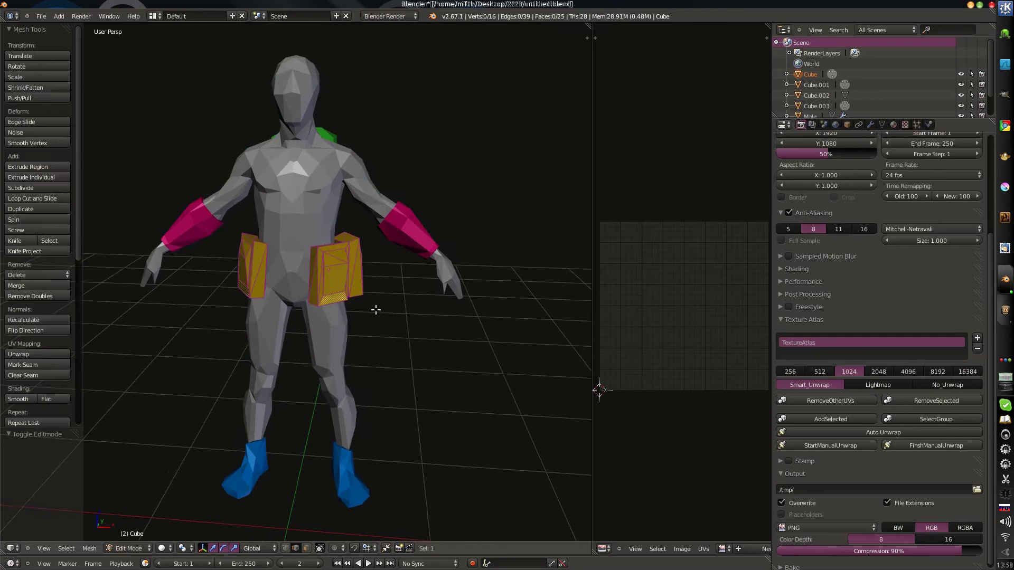
{"action": "key", "text": "a"}
{"action": "key", "text": "Tab"}
{"action": "right_click", "coordinate": [380, 226]}
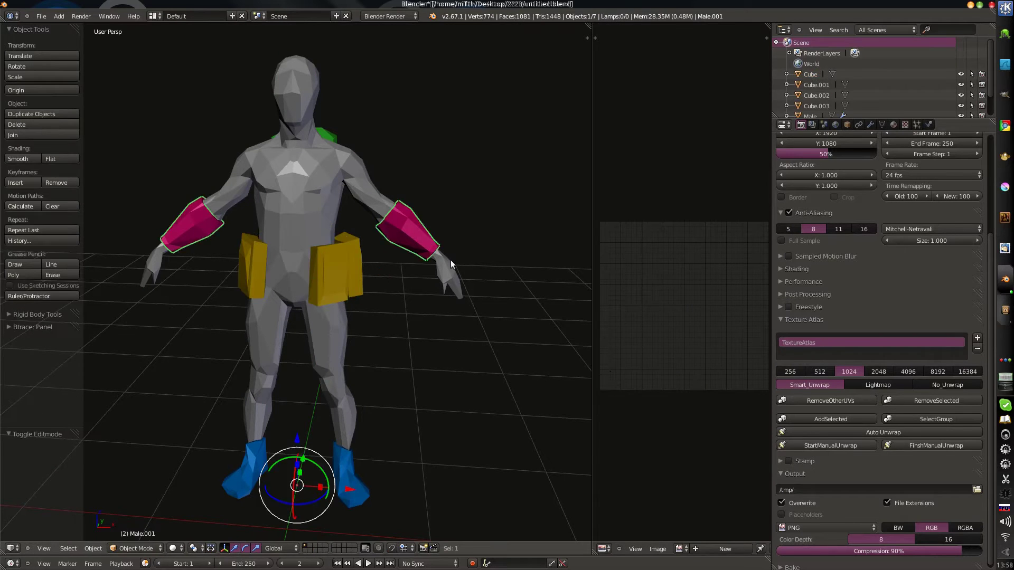
{"action": "key", "text": "Tab"}
{"action": "key", "text": "a"}
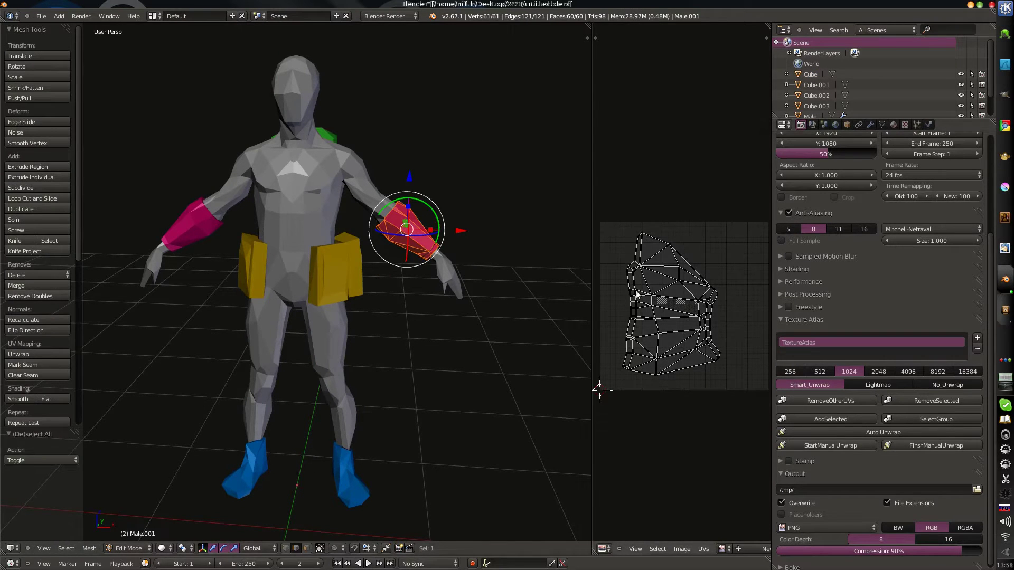
{"action": "key", "text": "Tab"}
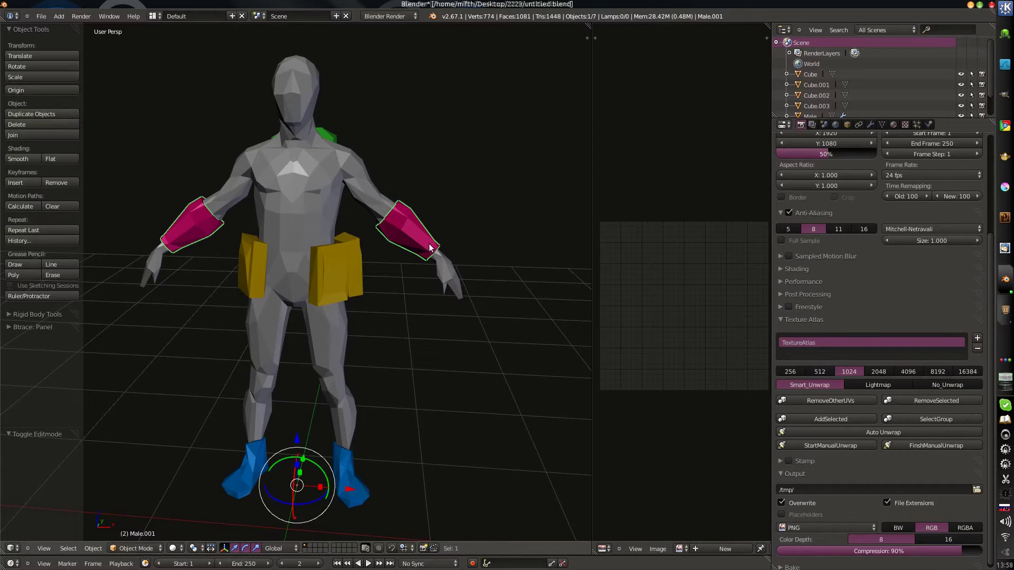
- Start the manual unwrap of the TextureAtlas group to merge its objects into one mesh
{"action": "mouse_move", "coordinate": [429, 245]}
{"action": "middle_mouse_down"}
{"action": "mouse_move", "coordinate": [445, 246]}
{"action": "mouse_move", "coordinate": [416, 247]}
{"action": "middle_mouse_up"}
{"action": "scroll", "coordinate": [665, 300], "scroll_direction": "down", "scroll_amount": 2}
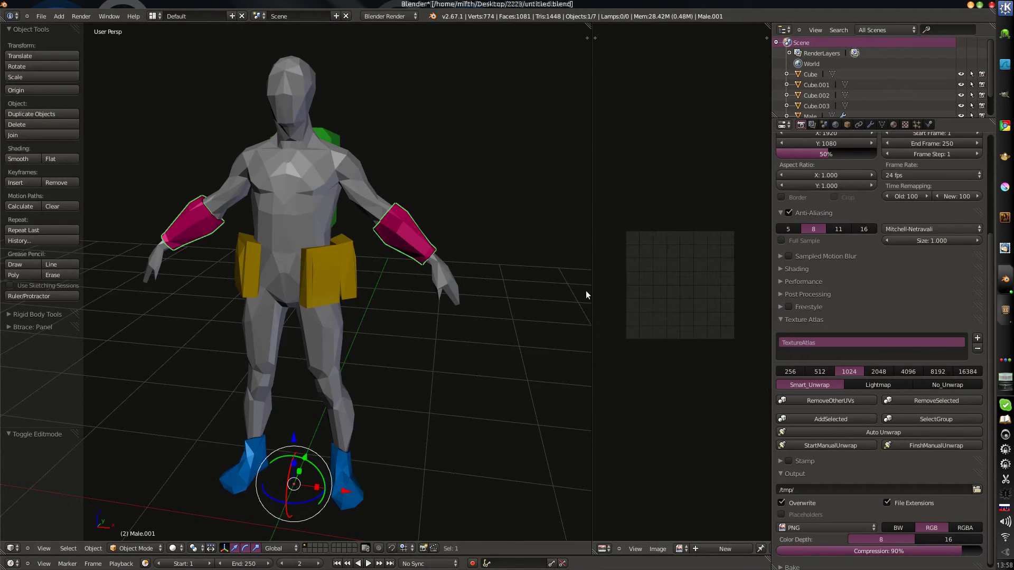
{"action": "left_click", "coordinate": [832, 447]}
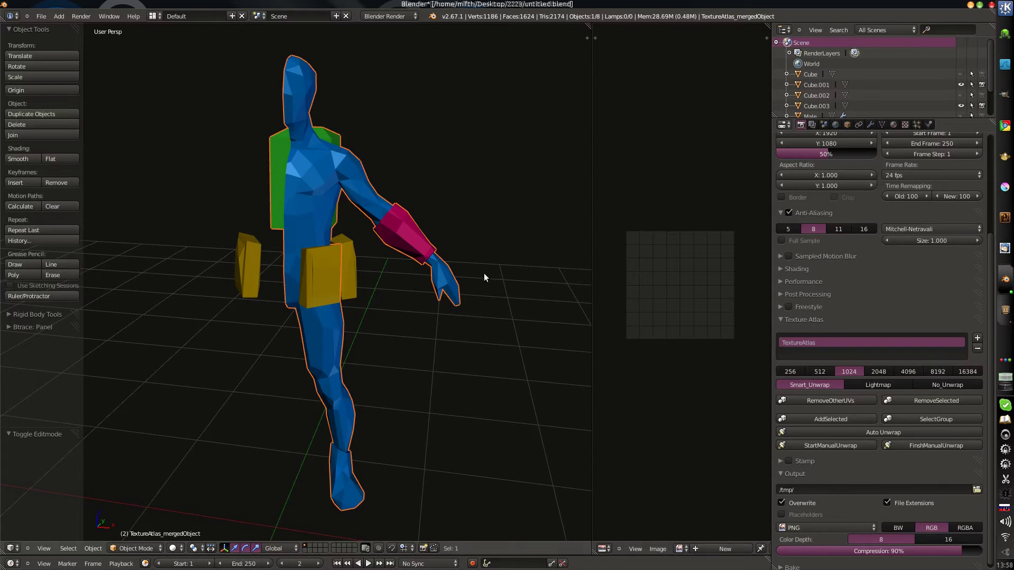
- Select the merged atlas object and open it in Edit Mode with its whole mesh selected
{"action": "middle_click_drag", "start_coordinate": [484, 274], "coordinate": [304, 303]}
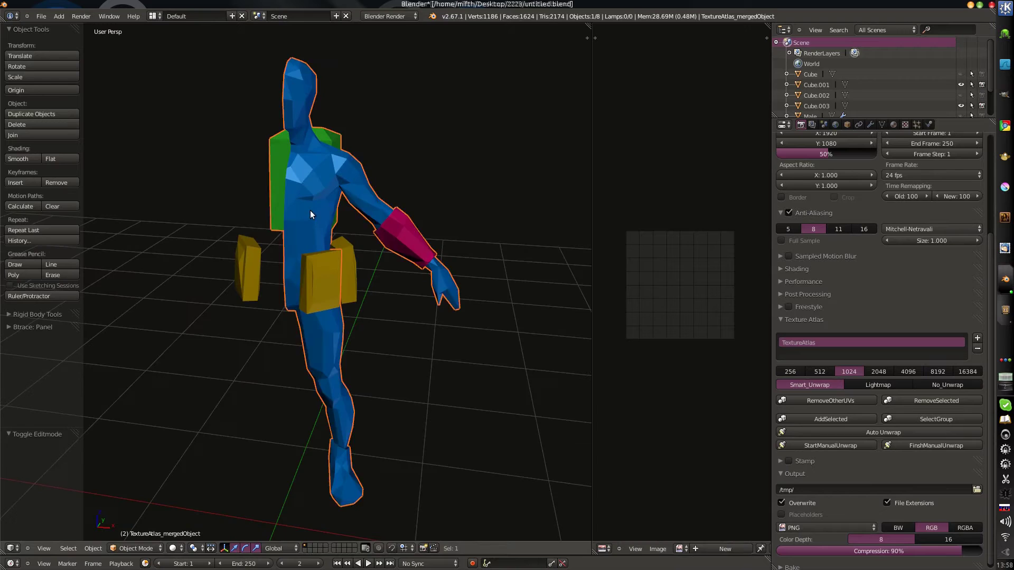
{"action": "key", "text": "a"}
{"action": "right_click_drag", "start_coordinate": [303, 212], "coordinate": [306, 188]}
{"action": "right_click", "coordinate": [310, 203]}
{"action": "middle_click_drag", "start_coordinate": [341, 220], "coordinate": [369, 248]}
{"action": "key", "text": "Tab"}
{"action": "scroll", "coordinate": [673, 268], "scroll_direction": "down", "scroll_amount": 1}
{"action": "scroll", "coordinate": [673, 267], "scroll_direction": "down", "scroll_amount": 4}
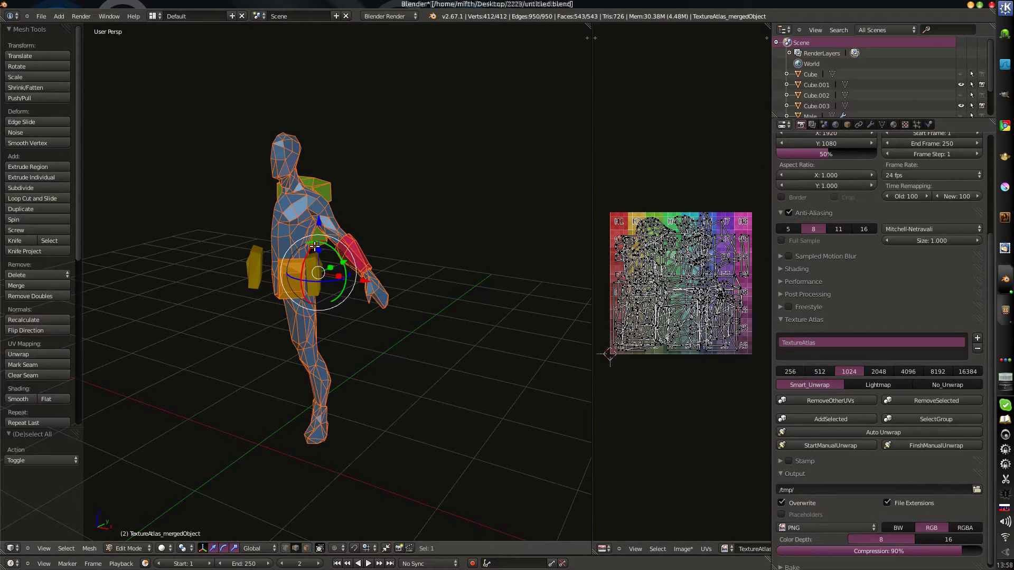
- Select only the linked body geometry and all of its UVs in the UV editor
{"action": "scroll", "coordinate": [296, 264], "scroll_direction": "up", "scroll_amount": 2}
{"action": "key", "text": "a"}
{"action": "key", "text": "l"}
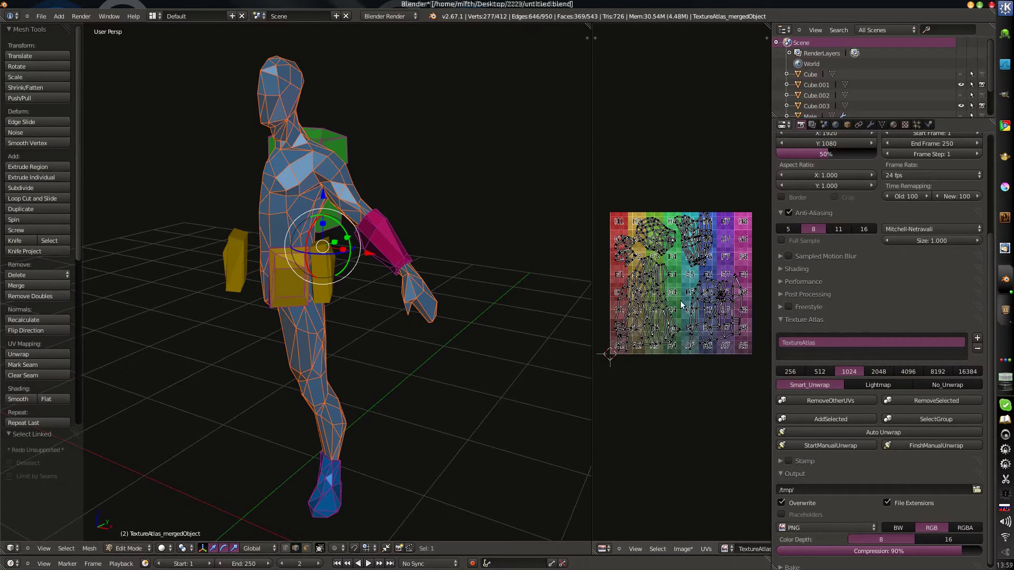
{"action": "key", "text": "a"}
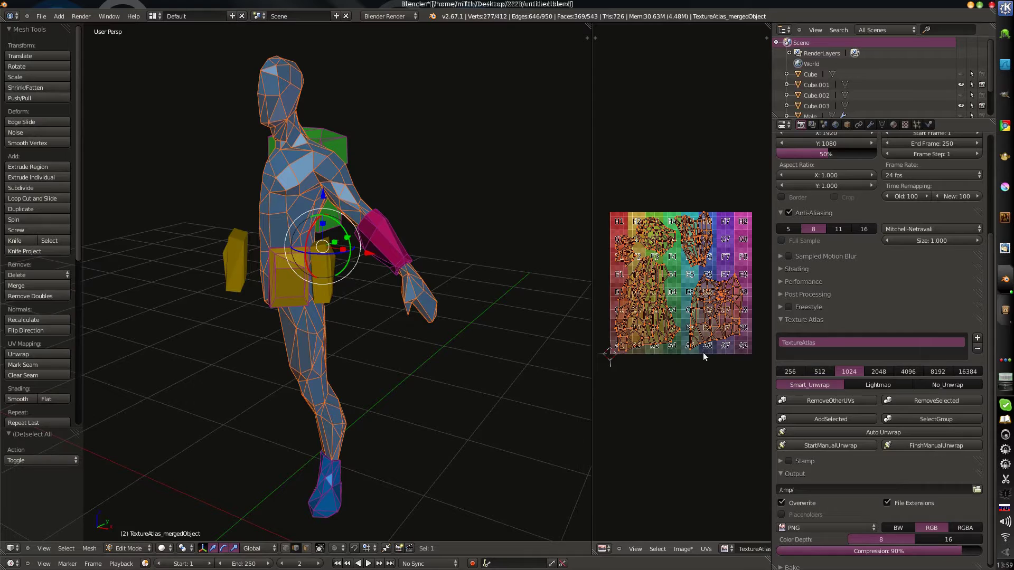
- Switch the TextureAtlas image display in the UV editor to the alpha channel only
{"action": "scroll", "coordinate": [708, 552], "scroll_direction": "down", "scroll_amount": 5}
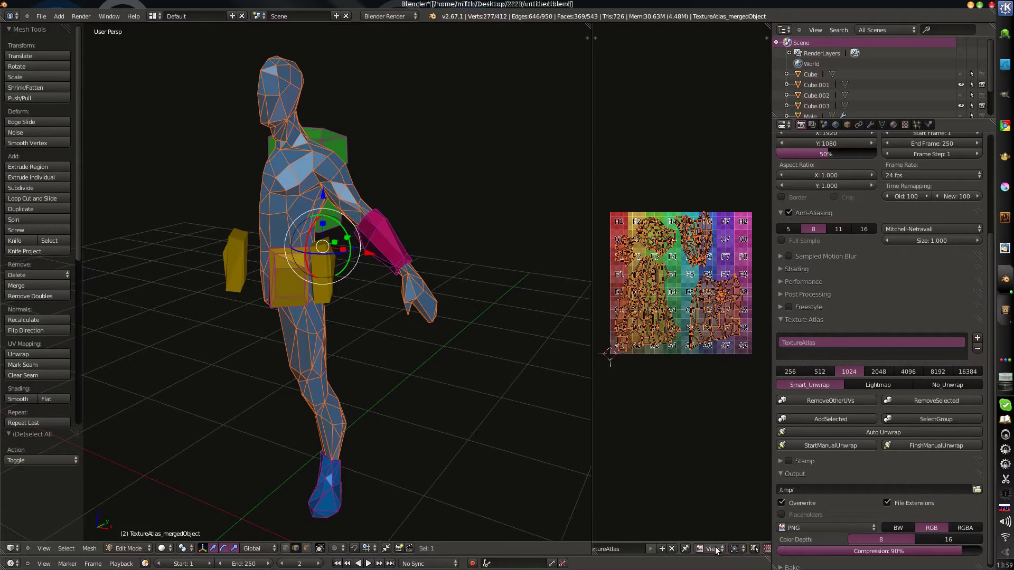
{"action": "scroll", "coordinate": [713, 549], "scroll_direction": "down", "scroll_amount": 5}
{"action": "scroll", "coordinate": [737, 549], "scroll_direction": "down", "scroll_amount": 5}
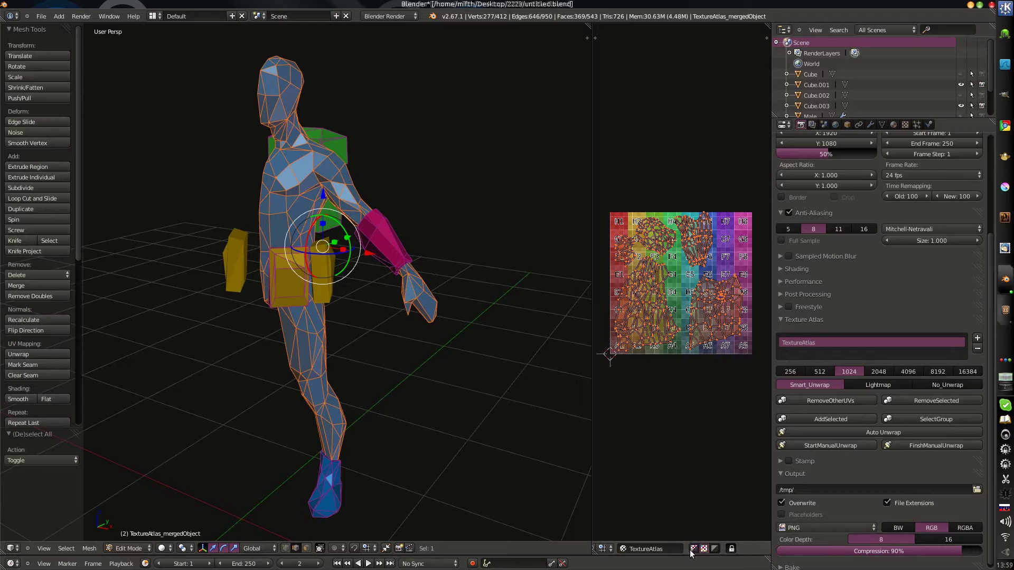
{"action": "left_click", "coordinate": [715, 549]}
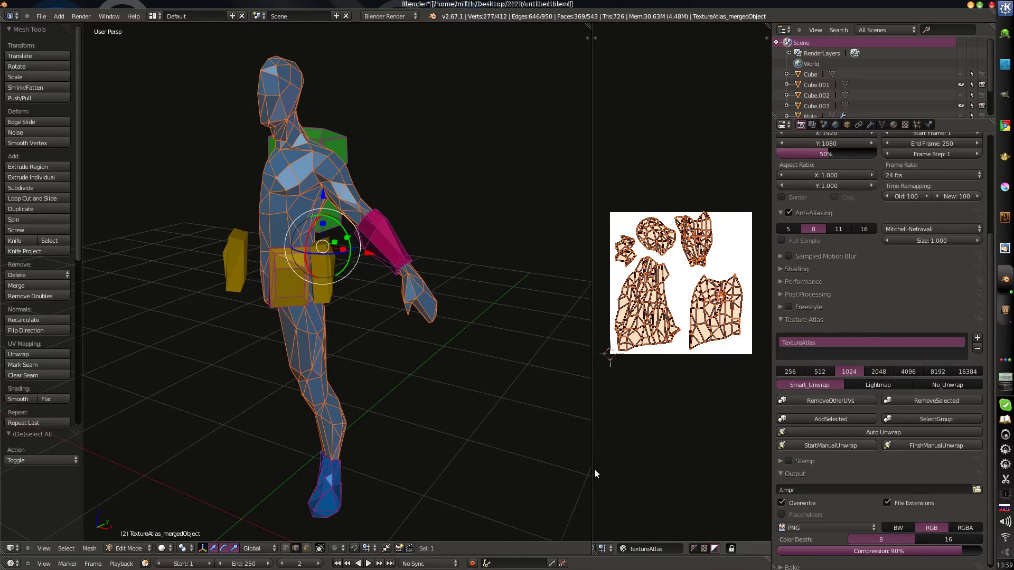
- Widen the UV editor at the expense of the 3D view and hide the 3D view's tool shelf
{"action": "left_click_drag", "start_coordinate": [591, 470], "coordinate": [425, 432]}
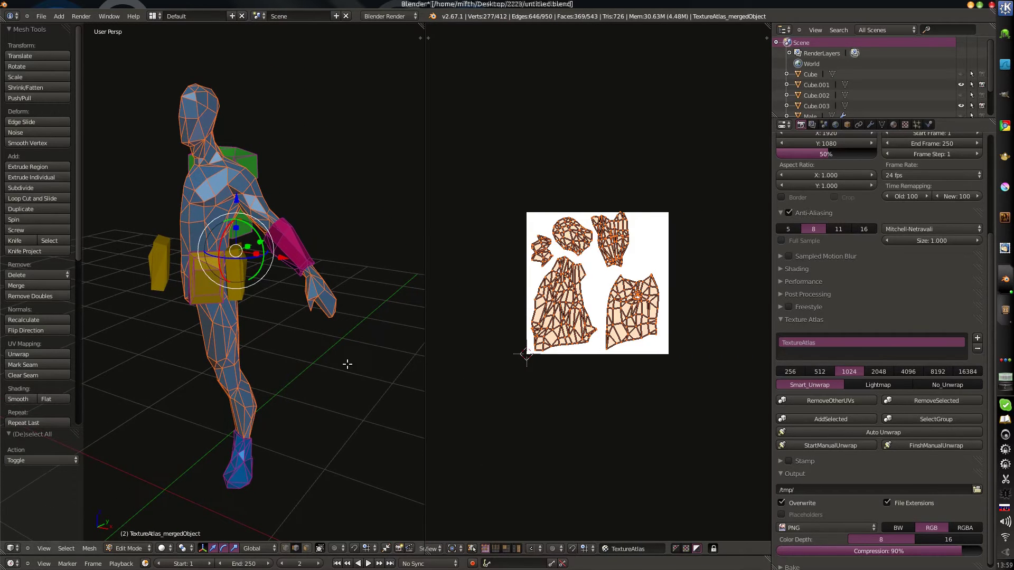
{"action": "key", "text": "t"}
{"action": "scroll", "coordinate": [198, 354], "scroll_direction": "up", "scroll_amount": 2}
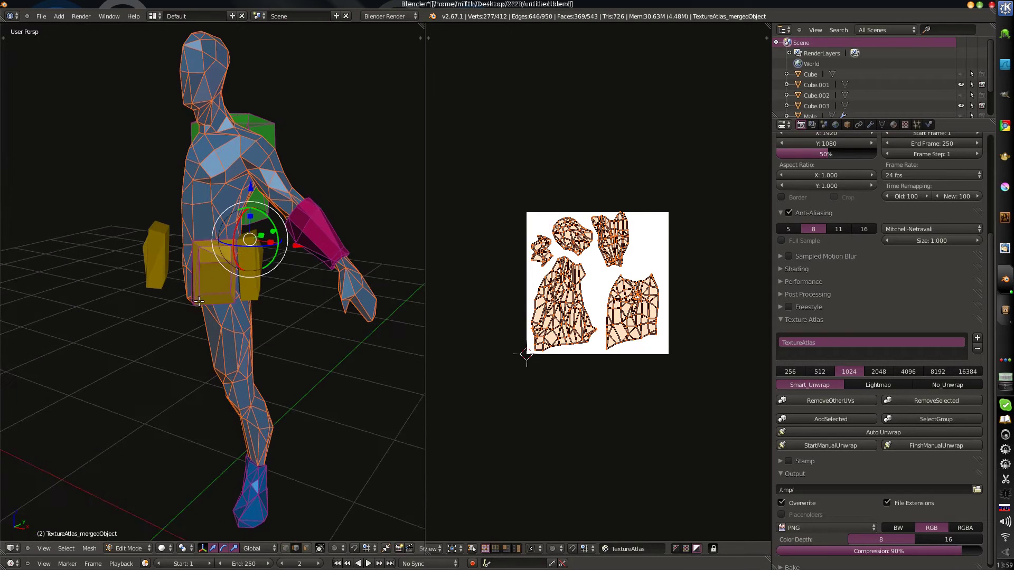
{"action": "scroll", "coordinate": [197, 352], "scroll_direction": "down", "scroll_amount": 2}
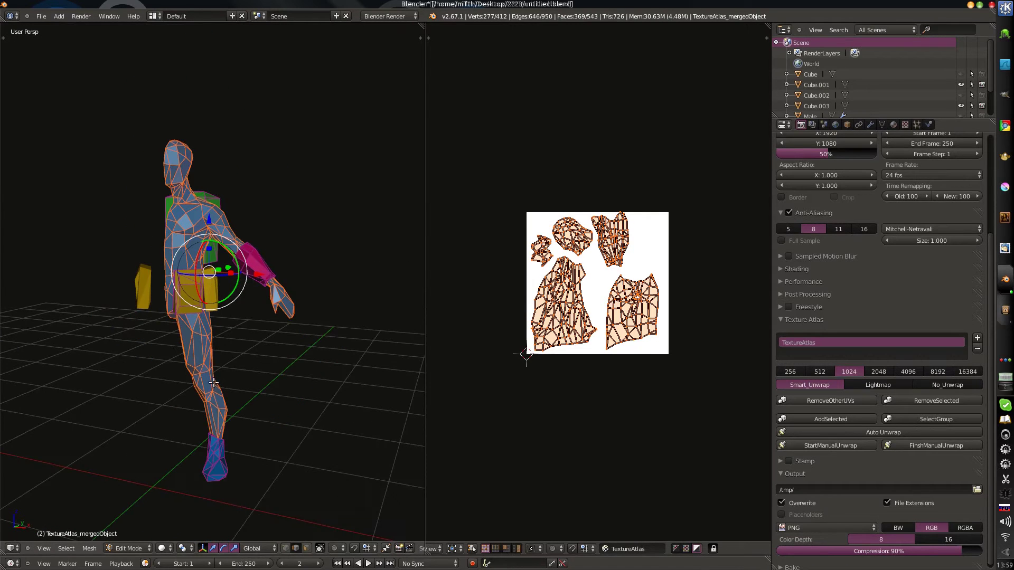
- Move the body's UV islands along X until they lie outside the atlas image, on its left side
{"action": "key", "text": "a"}
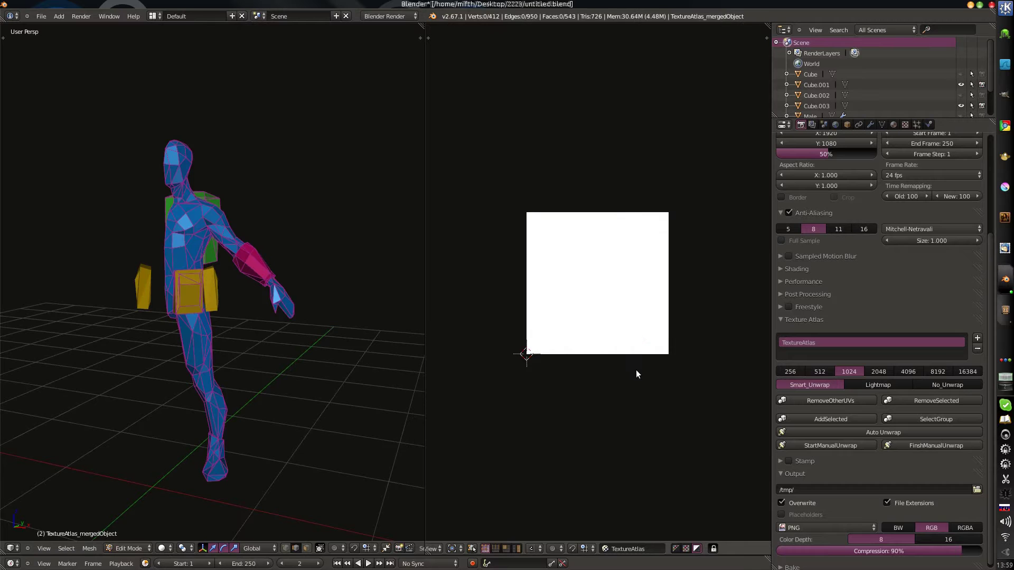
{"action": "key", "text": "a"}
{"action": "key", "text": "g"}
{"action": "key", "text": "x"}
{"action": "left_click", "coordinate": [483, 350]}
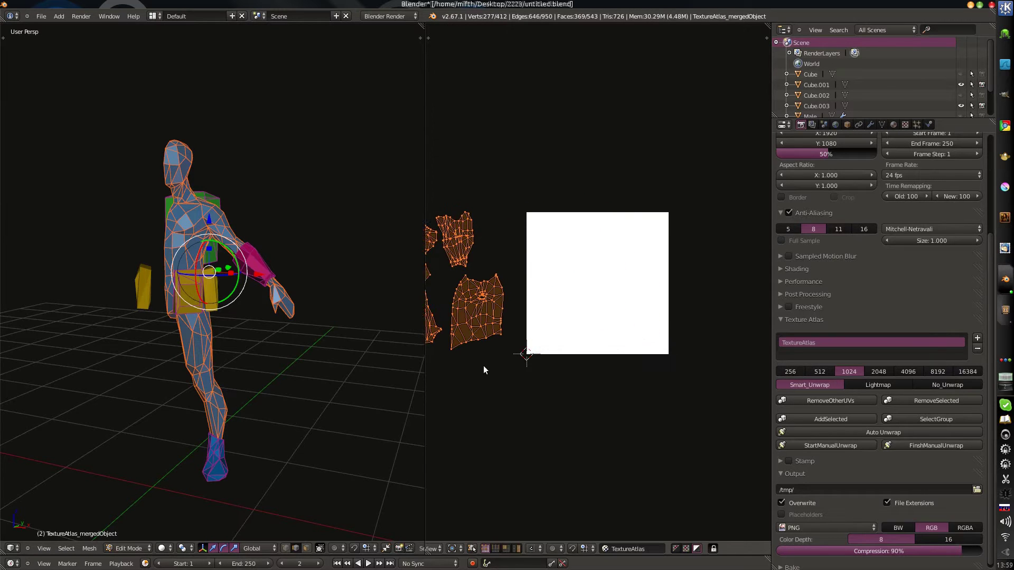
{"action": "scroll", "coordinate": [483, 365], "scroll_direction": "down", "scroll_amount": 2}
{"action": "middle_click_drag", "start_coordinate": [508, 346], "coordinate": [542, 343]}
- Select the linked front hip pouch geometry and move its UV islands above the atlas image
{"action": "key", "text": "a"}
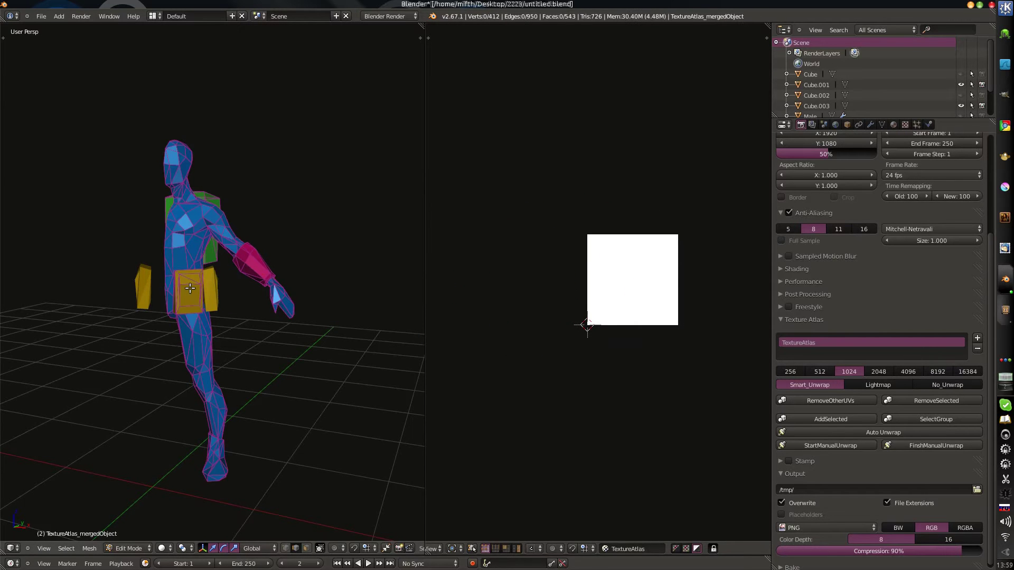
{"action": "key", "text": "l"}
{"action": "key", "text": "a"}
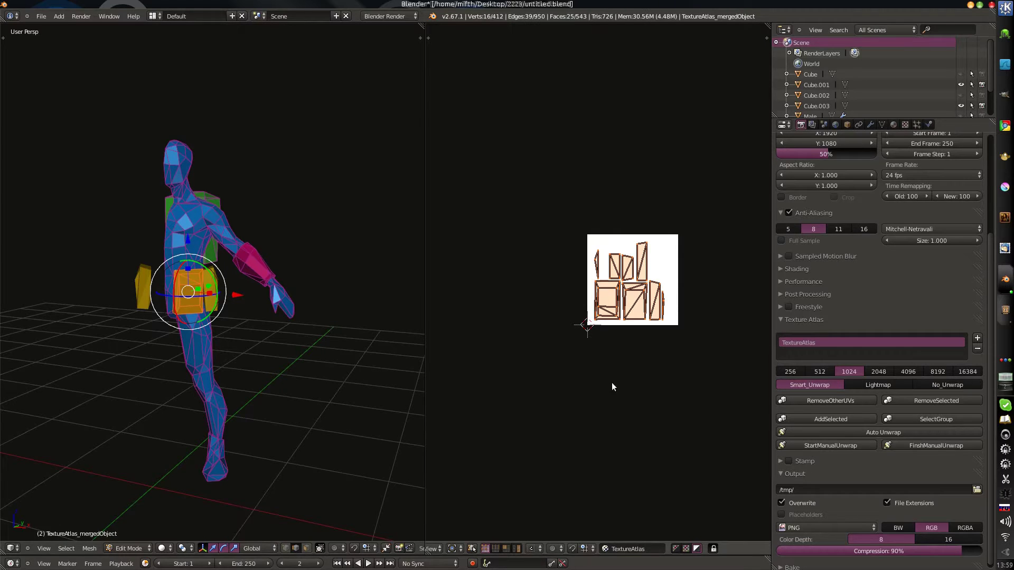
{"action": "key", "text": "g"}
{"action": "left_click", "coordinate": [607, 181]}
- Select only the linked backpack geometry and move its UV islands below the atlas image
{"action": "middle_click_drag", "start_coordinate": [287, 260], "coordinate": [215, 205]}
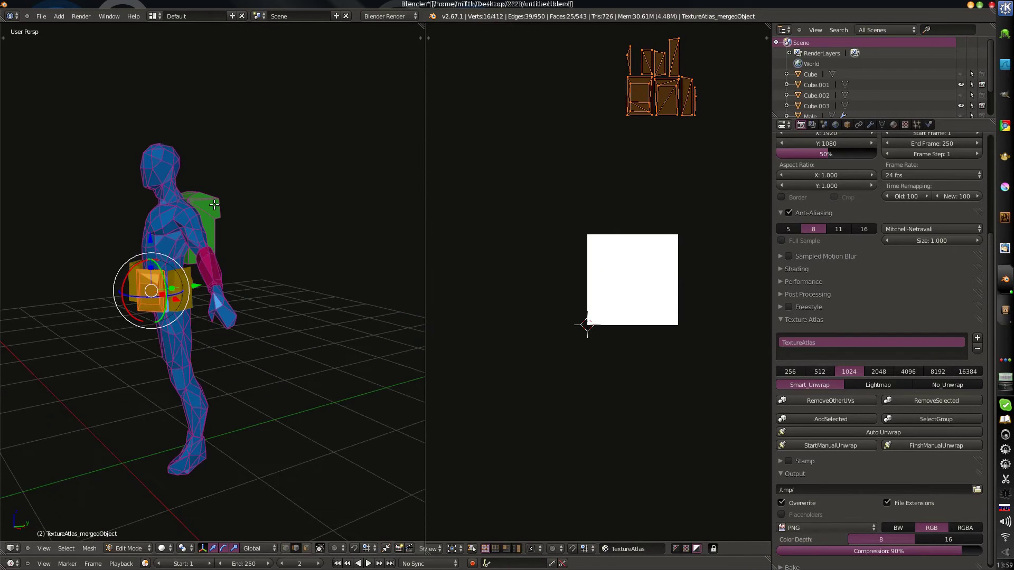
{"action": "key", "text": "a"}
{"action": "key", "text": "l"}
{"action": "key", "text": "a"}
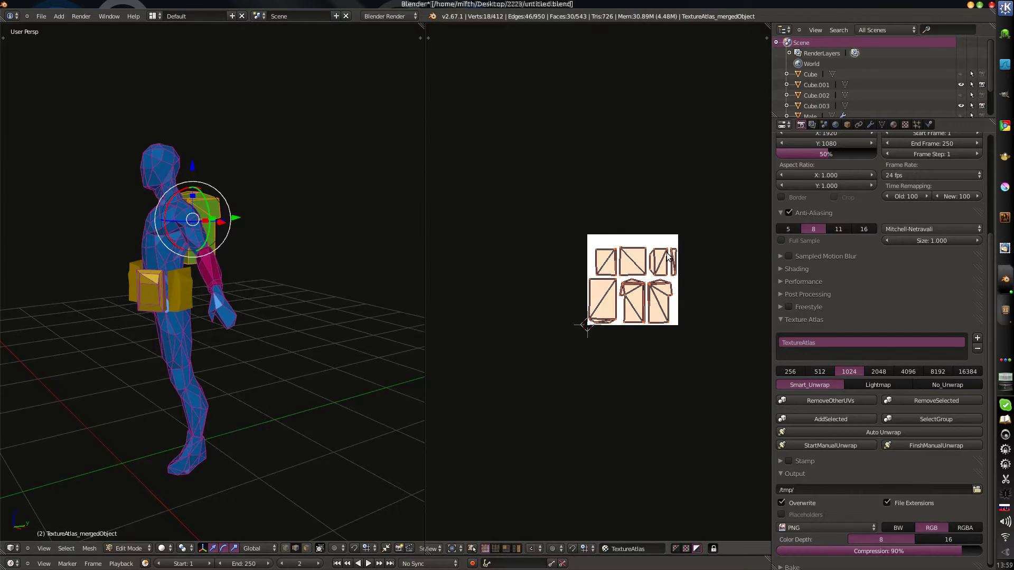
{"action": "key", "text": "g"}
{"action": "left_click", "coordinate": [651, 303]}
- Select only the linked forearm guard geometry and move its UV island to the lower right of the atlas image
{"action": "key", "text": "a"}
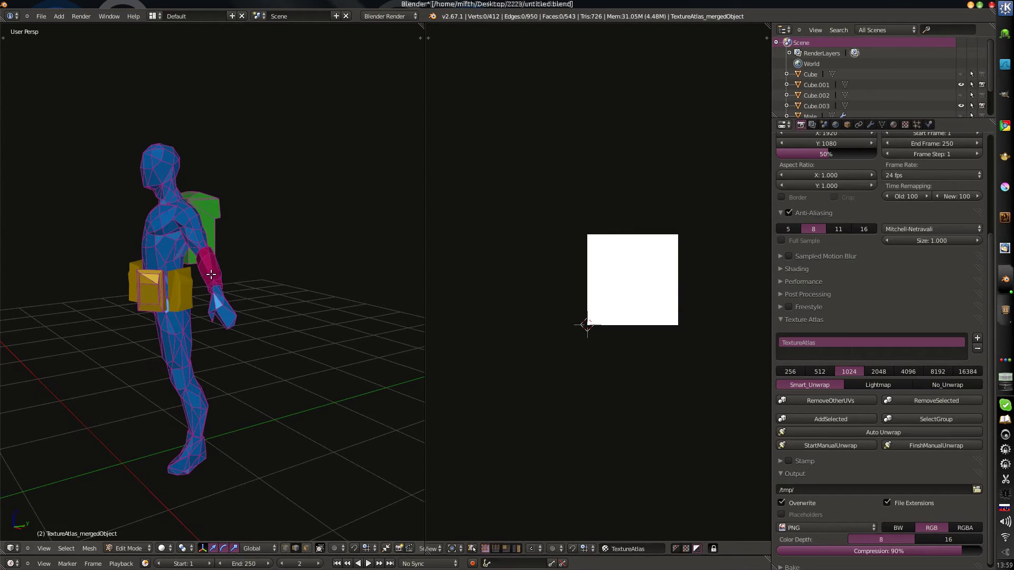
{"action": "key", "text": "l"}
{"action": "key", "text": "a"}
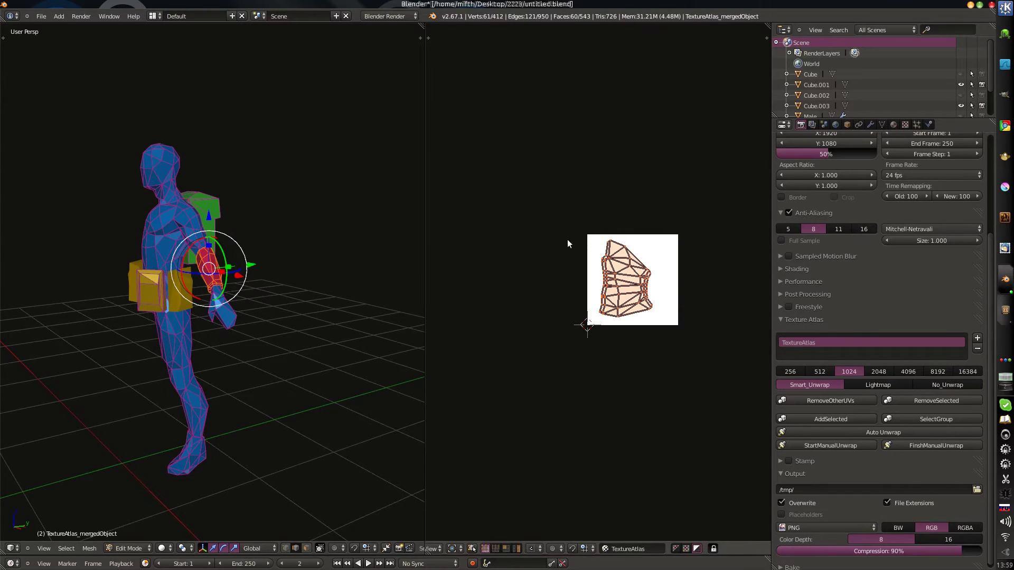
{"action": "key", "text": "g"}
{"action": "left_click", "coordinate": [709, 368]}
- Select the whole mesh, pick only the boot's linked UV island and move it to the right of the atlas image
{"action": "key", "text": "a"}
{"action": "mouse_move", "coordinate": [232, 227]}
{"action": "middle_mouse_down"}
{"action": "mouse_move", "coordinate": [186, 210]}
{"action": "mouse_move", "coordinate": [174, 220]}
{"action": "mouse_move", "coordinate": [222, 224]}
{"action": "middle_mouse_up"}
{"action": "key", "text": "a"}
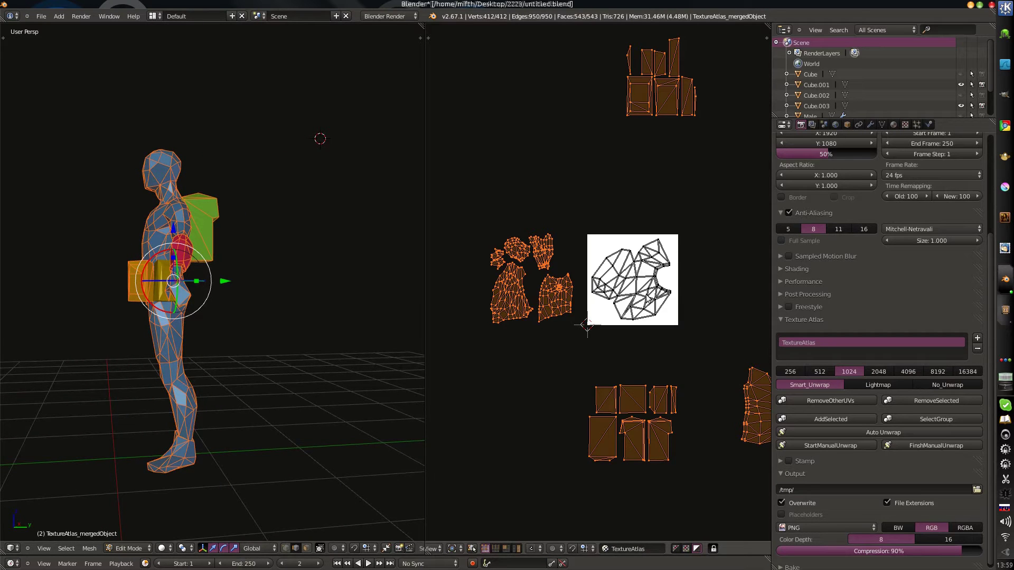
{"action": "scroll", "coordinate": [647, 297], "scroll_direction": "up", "scroll_amount": 6}
{"action": "scroll", "coordinate": [647, 297], "scroll_direction": "down", "scroll_amount": 3}
{"action": "key", "text": "a"}
{"action": "scroll", "coordinate": [644, 293], "scroll_direction": "down", "scroll_amount": 2}
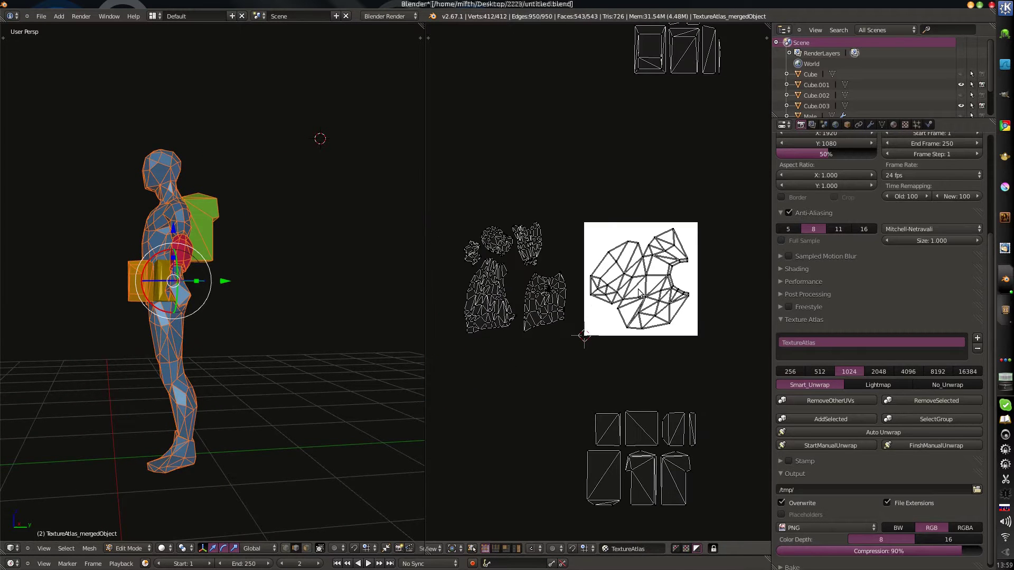
{"action": "key", "text": "l"}
{"action": "scroll", "coordinate": [641, 291], "scroll_direction": "down", "scroll_amount": 2}
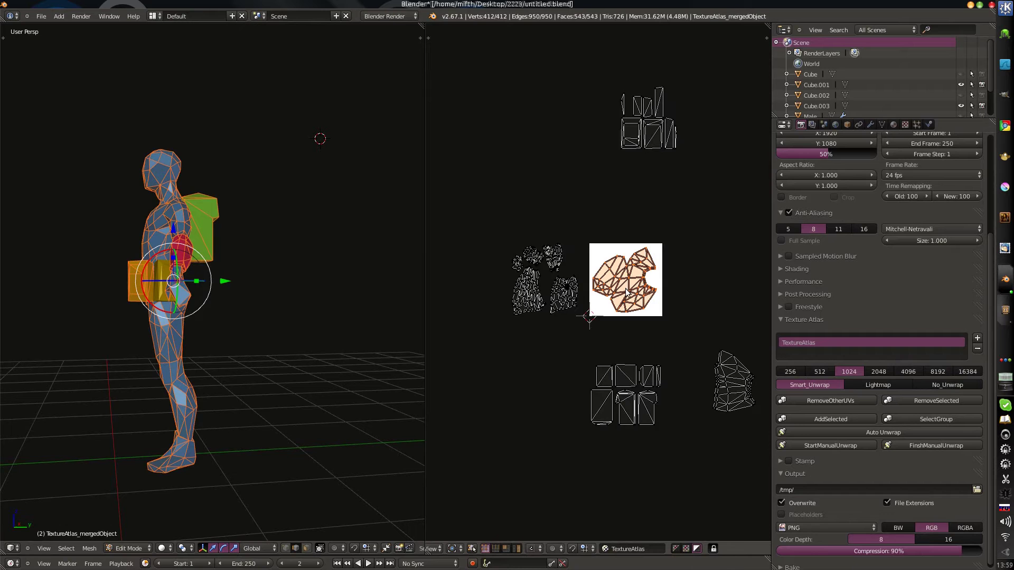
{"action": "key", "text": "g"}
{"action": "left_click", "coordinate": [711, 276]}
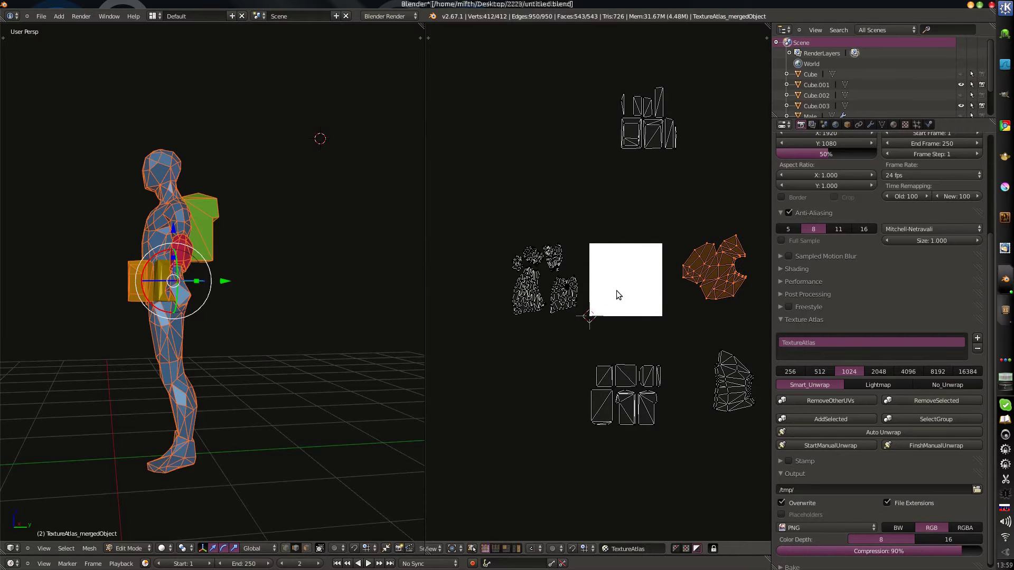
- Switch the 3D view to textured display and inspect the checker texture on the torso, arm and hip pouch
{"action": "middle_click_drag", "start_coordinate": [237, 261], "coordinate": [278, 262]}
{"action": "key", "text": "alt+z"}
{"action": "scroll", "coordinate": [211, 238], "scroll_direction": "up", "scroll_amount": 5}
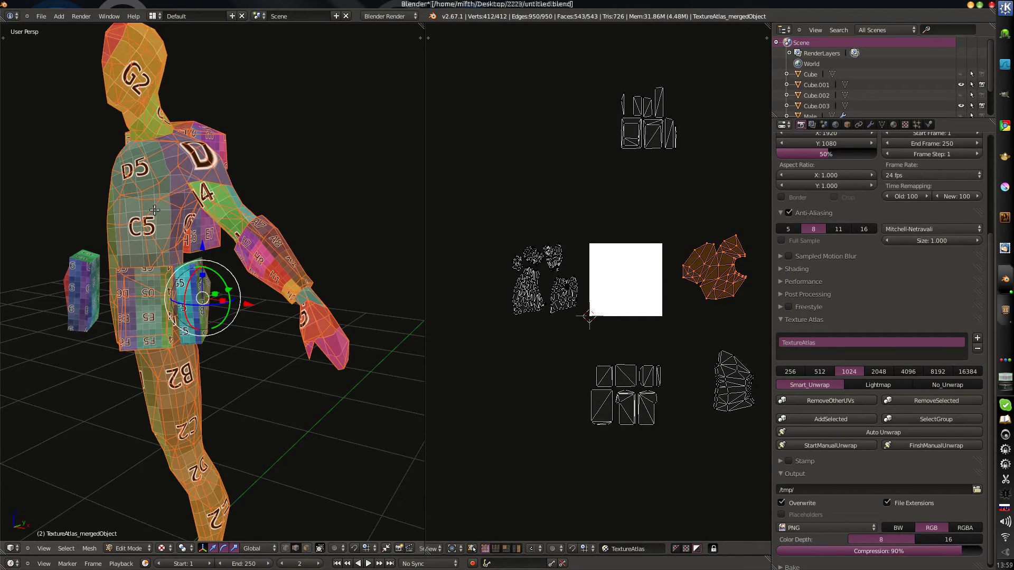
{"action": "mouse_move", "coordinate": [229, 262]}
{"action": "middle_mouse_down"}
{"action": "mouse_move", "coordinate": [235, 273]}
{"action": "mouse_move", "coordinate": [224, 272]}
{"action": "mouse_move", "coordinate": [241, 269]}
{"action": "middle_mouse_up"}
{"action": "scroll", "coordinate": [225, 271], "scroll_direction": "up", "scroll_amount": 4}
{"action": "scroll", "coordinate": [225, 272], "scroll_direction": "down", "scroll_amount": 4}
{"action": "scroll", "coordinate": [237, 272], "scroll_direction": "up", "scroll_amount": 4}
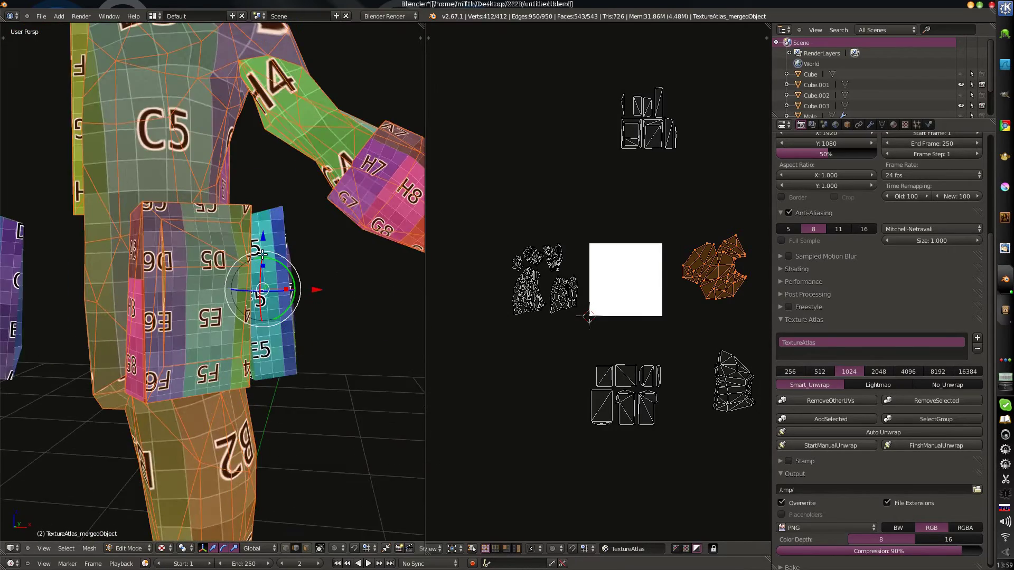
{"action": "scroll", "coordinate": [227, 275], "scroll_direction": "down", "scroll_amount": 1}
{"action": "scroll", "coordinate": [218, 278], "scroll_direction": "up", "scroll_amount": 1}
{"action": "scroll", "coordinate": [650, 315], "scroll_direction": "down", "scroll_amount": 4}
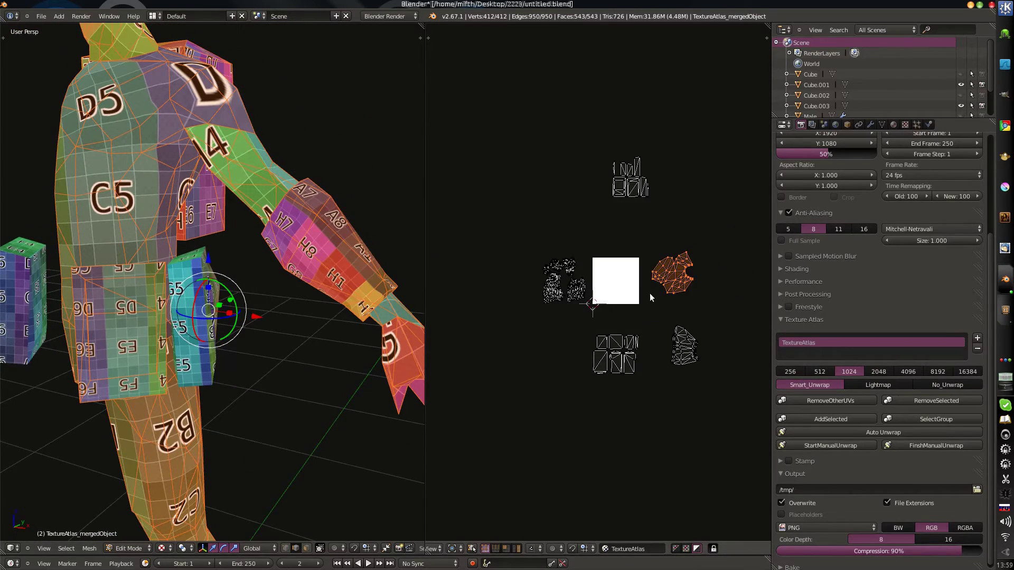
- Scale the boot's UV island down to a small fraction of its size, watching the checker texture on the boot
{"action": "middle_click_drag", "start_coordinate": [159, 371], "coordinate": [238, 192], "text": "shift"}
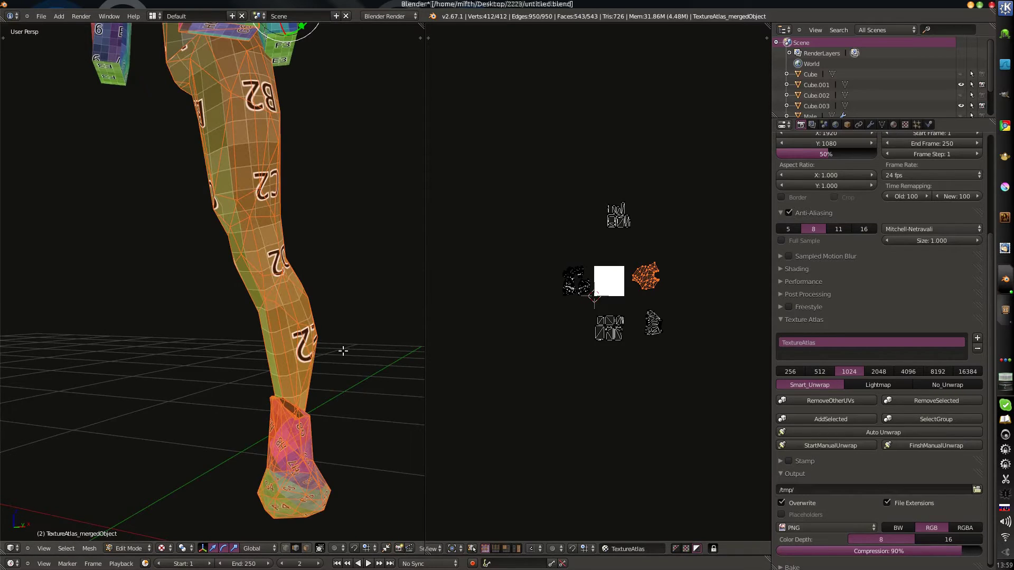
{"action": "middle_click_drag", "start_coordinate": [343, 351], "coordinate": [307, 364]}
{"action": "key", "text": "s"}
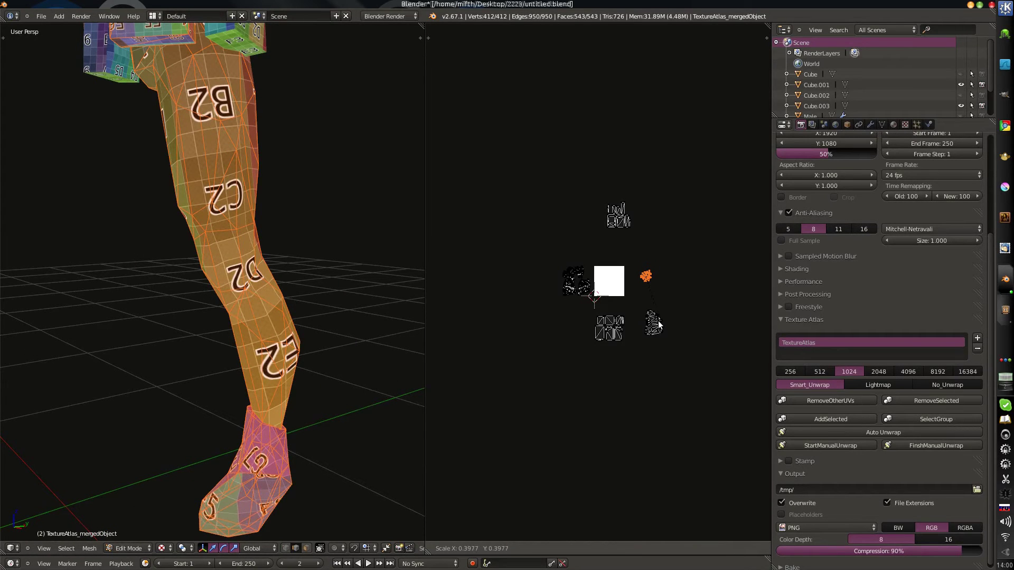
{"action": "left_click", "coordinate": [657, 304]}
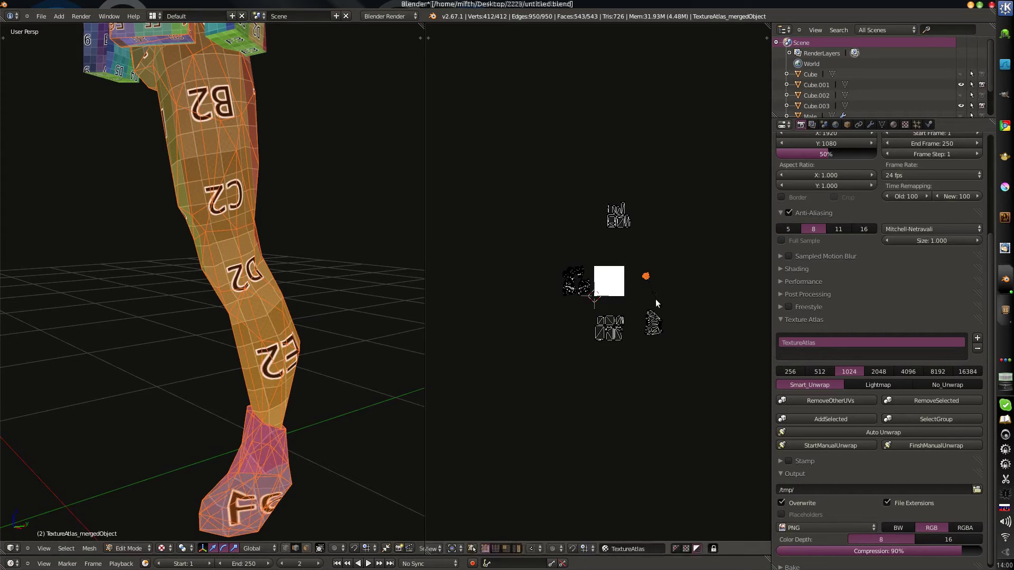
- Select only the linked hip pouch geometry and scale its UV islands down, judging the size by the checker texture
{"action": "scroll", "coordinate": [267, 206], "scroll_direction": "down", "scroll_amount": 3}
{"action": "middle_click_drag", "start_coordinate": [267, 206], "coordinate": [298, 321], "text": "shift"}
{"action": "key", "text": "a"}
{"action": "scroll", "coordinate": [297, 321], "scroll_direction": "up", "scroll_amount": 2}
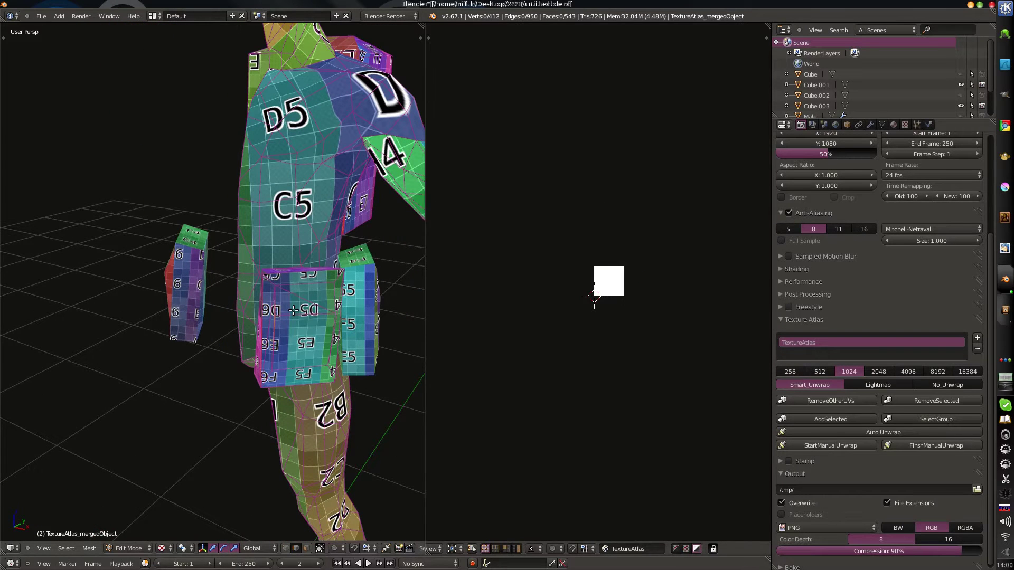
{"action": "key", "text": "l"}
{"action": "key", "text": "s"}
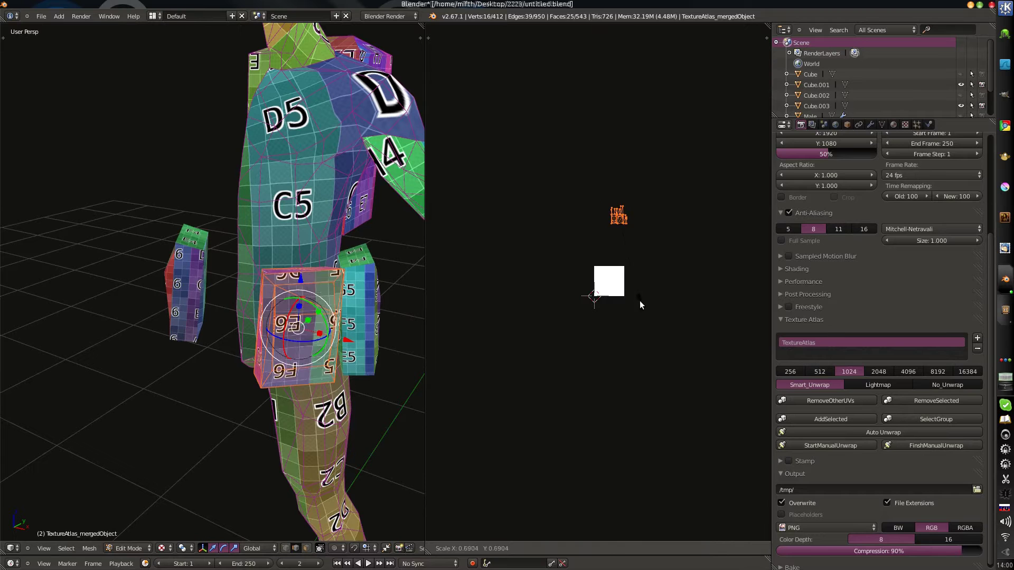
{"action": "left_click", "coordinate": [634, 264]}
- Select only the linked forearm guard geometry and scale its UV islands down to a small fraction of their size
{"action": "middle_click_drag", "start_coordinate": [412, 251], "coordinate": [269, 285], "text": "shift"}
{"action": "key", "text": "a"}
{"action": "key", "text": "l"}
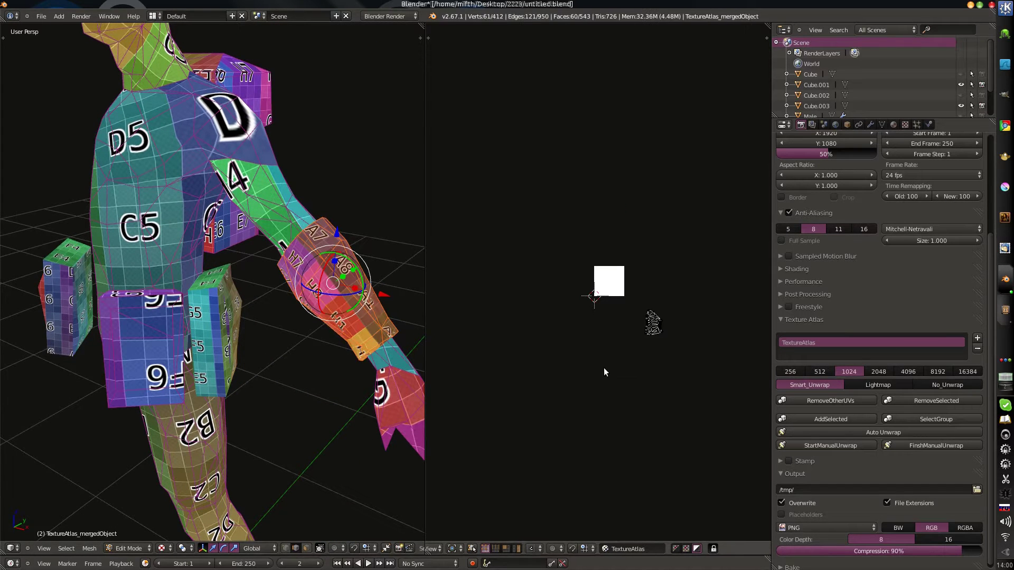
{"action": "key", "text": "s"}
{"action": "left_click", "coordinate": [655, 364]}
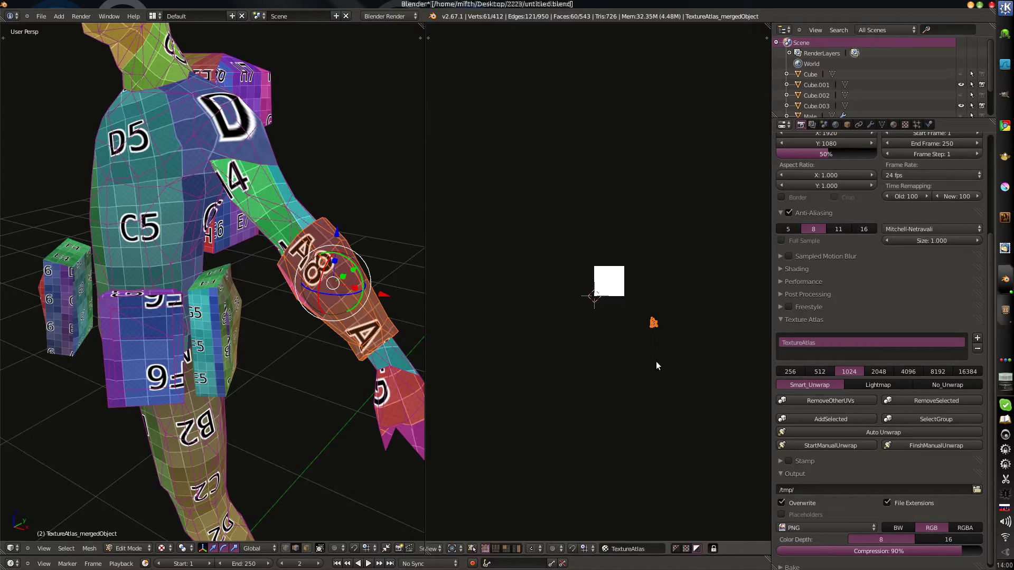
- Select only the linked backpack geometry and scale all its UV islands down to about 0.54
{"action": "key", "text": "a"}
{"action": "middle_click_drag", "start_coordinate": [238, 249], "coordinate": [258, 283]}
{"action": "key", "text": "l"}
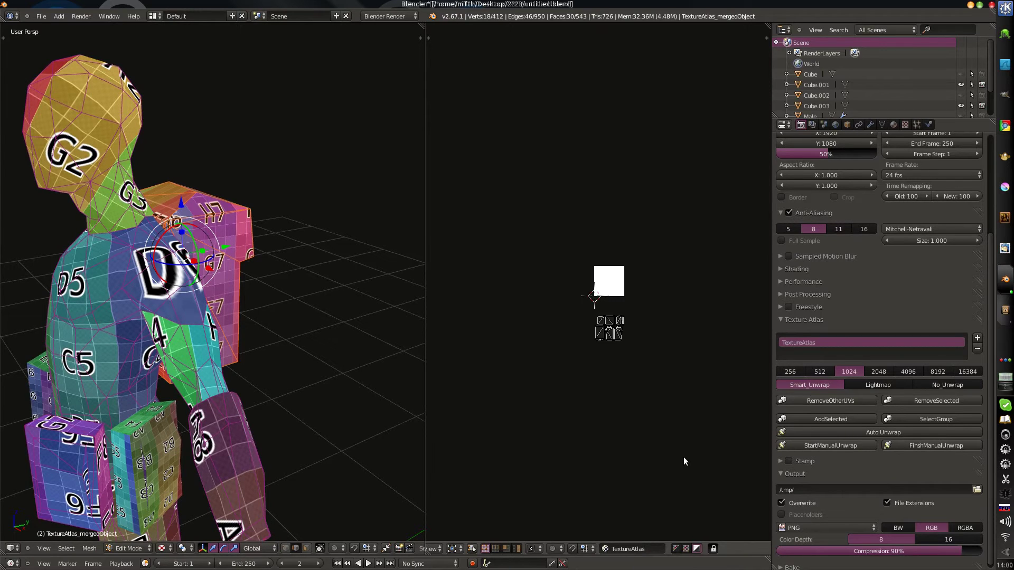
{"action": "key", "text": "a"}
{"action": "key", "text": "s"}
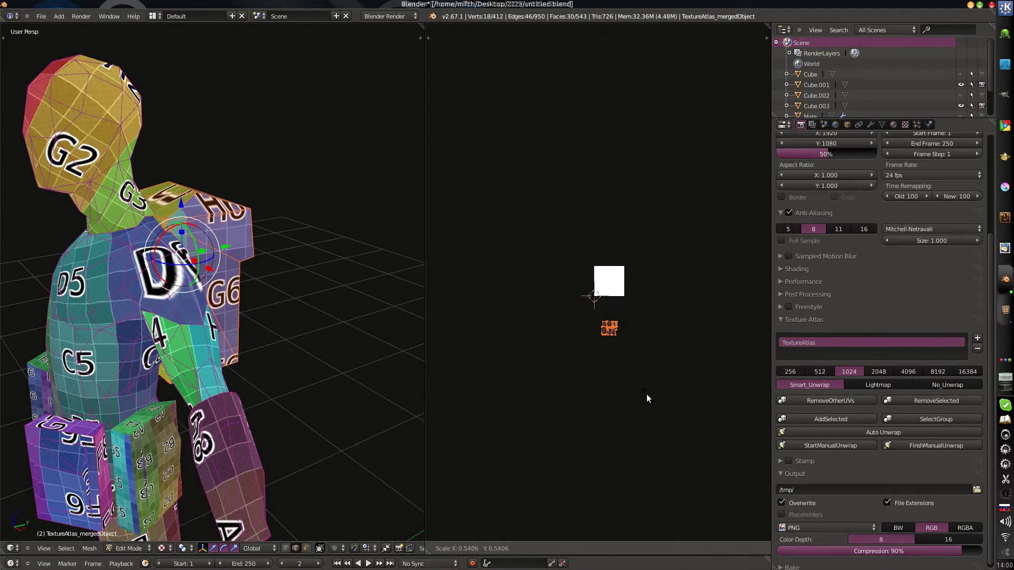
{"action": "left_click", "coordinate": [647, 395]}
- Select the whole mesh and scale all its UV islands down together until the body's group fits the atlas image
{"action": "scroll", "coordinate": [200, 317], "scroll_direction": "down", "scroll_amount": 5}
{"action": "mouse_move", "coordinate": [185, 322]}
{"action": "middle_mouse_down"}
{"action": "mouse_move", "coordinate": [208, 364]}
{"action": "mouse_move", "coordinate": [228, 330]}
{"action": "mouse_move", "coordinate": [198, 328]}
{"action": "middle_mouse_up"}
{"action": "key", "text": "a"}
{"action": "key", "text": "a"}
{"action": "scroll", "coordinate": [661, 379], "scroll_direction": "up", "scroll_amount": 5}
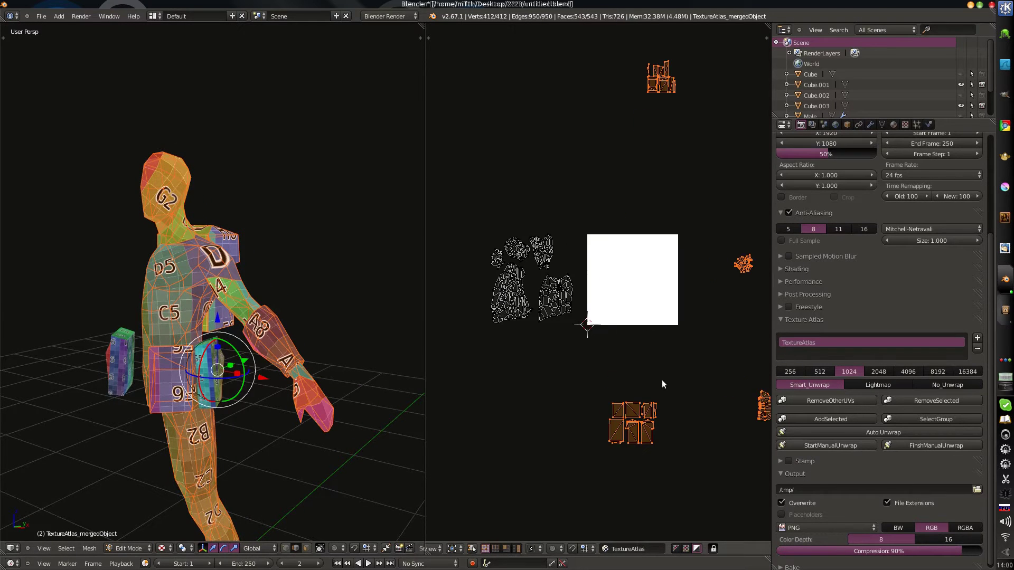
{"action": "key", "text": "a"}
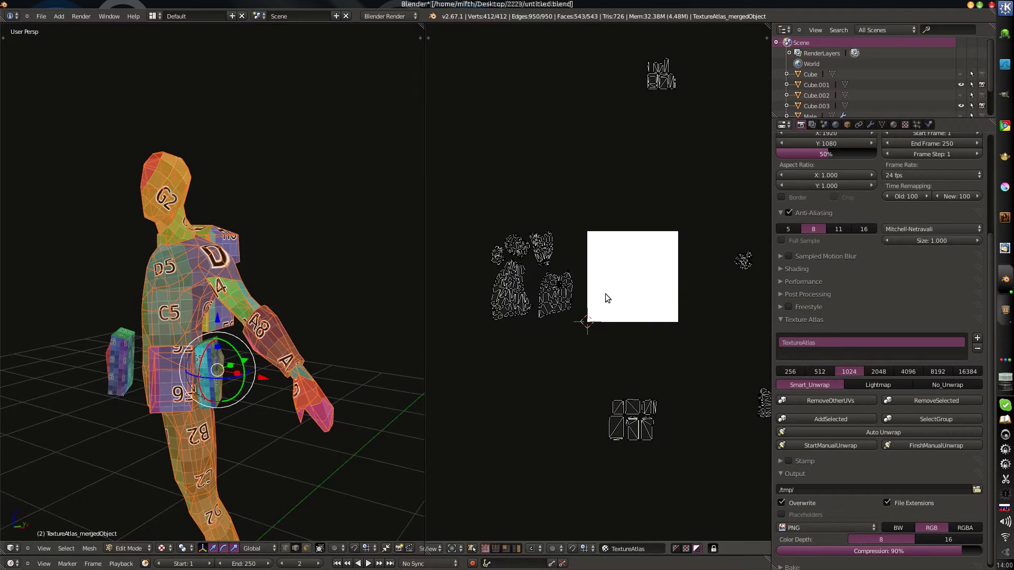
{"action": "key", "text": "a"}
{"action": "scroll", "coordinate": [623, 327], "scroll_direction": "down", "scroll_amount": 3}
{"action": "key", "text": "s"}
{"action": "left_click", "coordinate": [667, 401]}
{"action": "key", "text": "a"}
- Box-select the body's UV islands beside the atlas image and move them into the image, near its lower-left corner
{"action": "scroll", "coordinate": [597, 285], "scroll_direction": "up", "scroll_amount": 2}
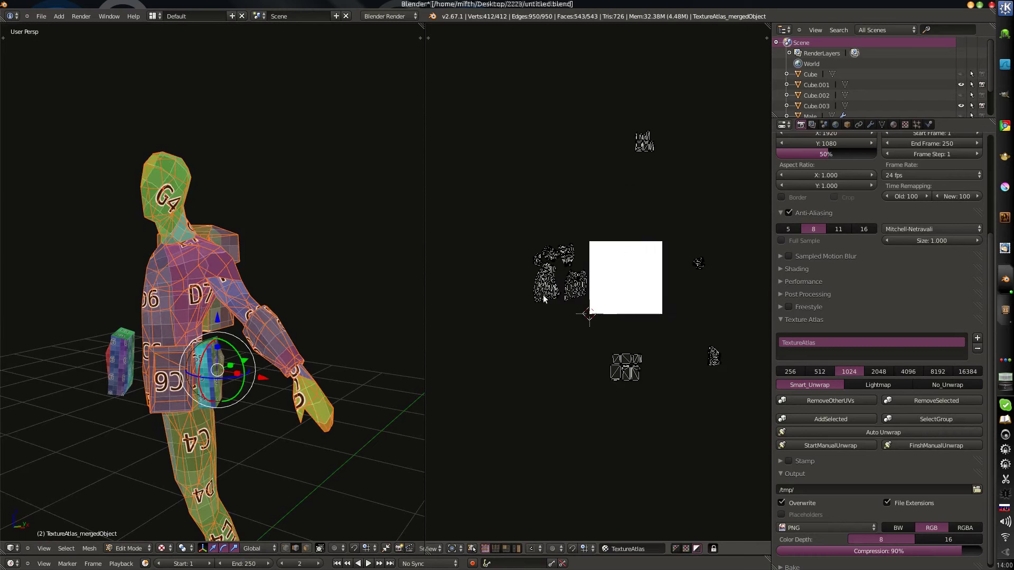
{"action": "key", "text": "b"}
{"action": "left_click_drag", "start_coordinate": [609, 224], "coordinate": [495, 315]}
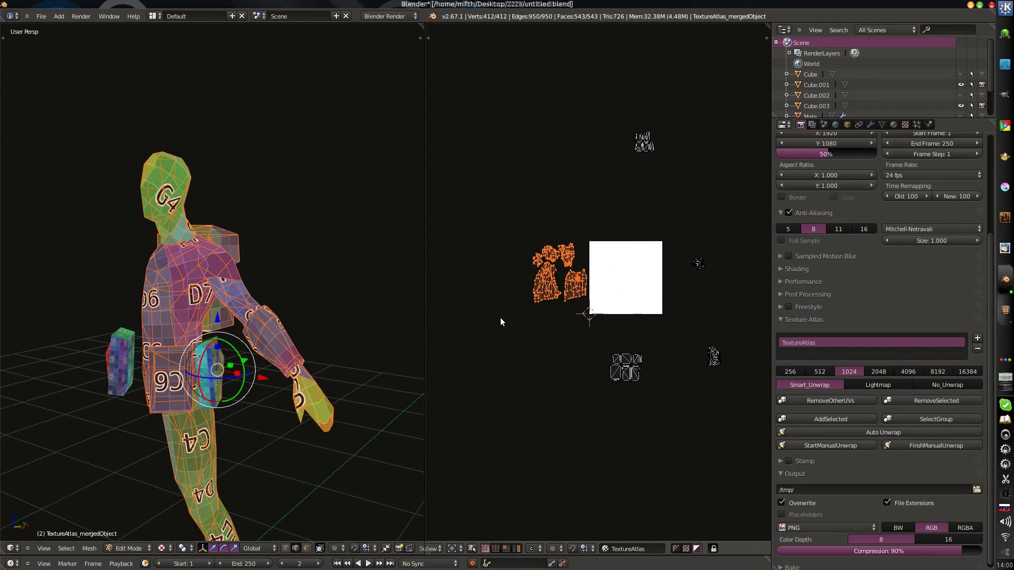
{"action": "key", "text": "g"}
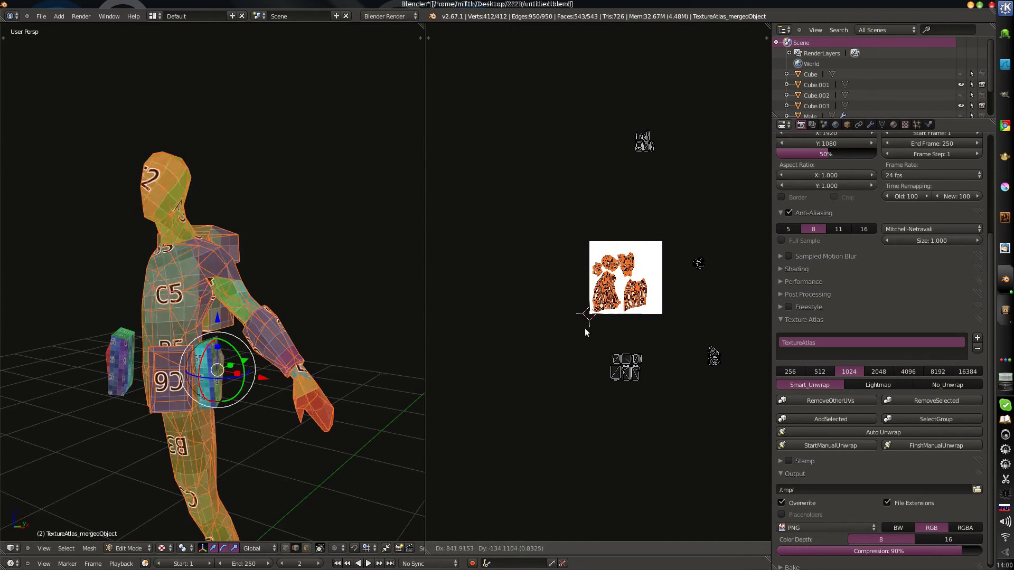
{"action": "left_click", "coordinate": [582, 331]}
{"action": "key", "text": "a"}
- Select only the body's lower-right UV island in the atlas and move it slightly left and down
{"action": "scroll", "coordinate": [583, 331], "scroll_direction": "up", "scroll_amount": 3}
{"action": "middle_click_drag", "start_coordinate": [583, 332], "coordinate": [534, 308]}
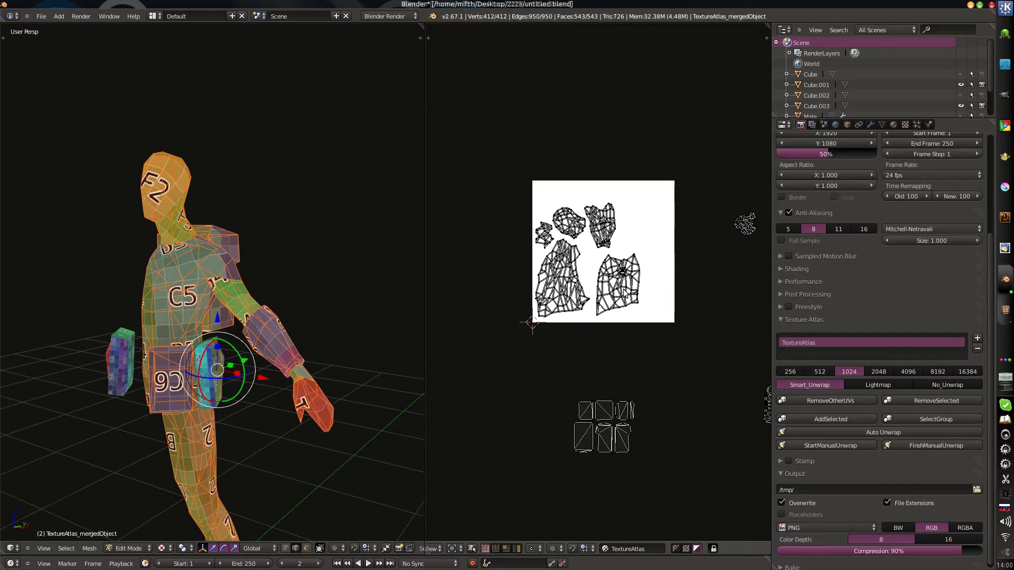
{"action": "key", "text": "l"}
{"action": "key", "text": "g"}
{"action": "left_click", "coordinate": [620, 291]}
{"action": "key", "text": "a"}
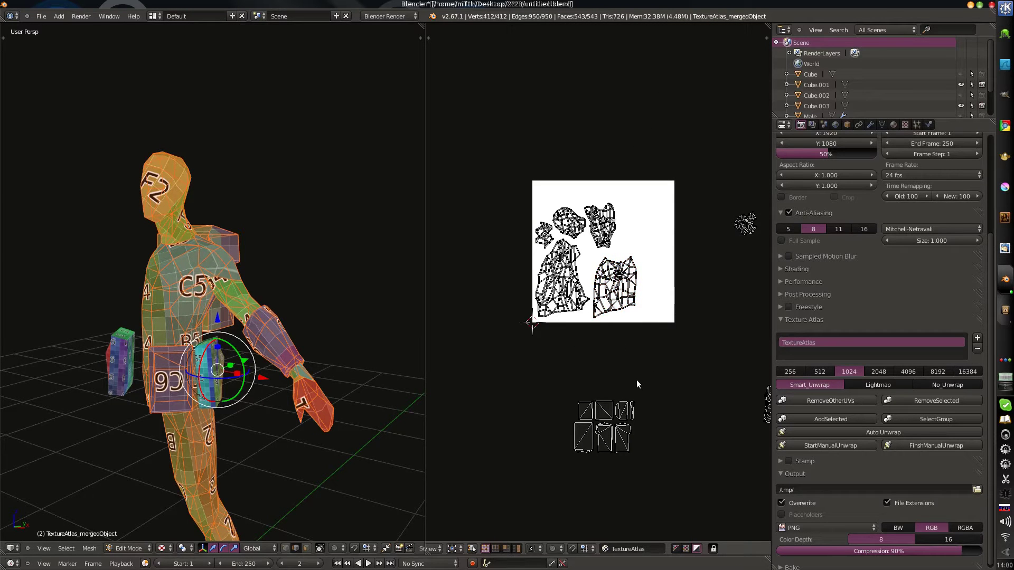